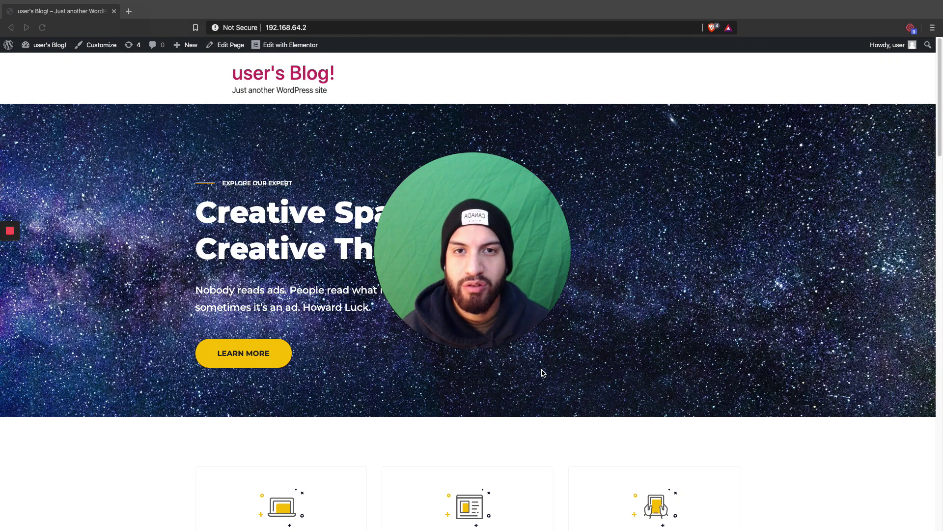
# Go from the Dashboard to Plugins to see Elementor, ElementsKit Lite and Sticky Header Effects active.
pyautogui.moveTo(491, 277)
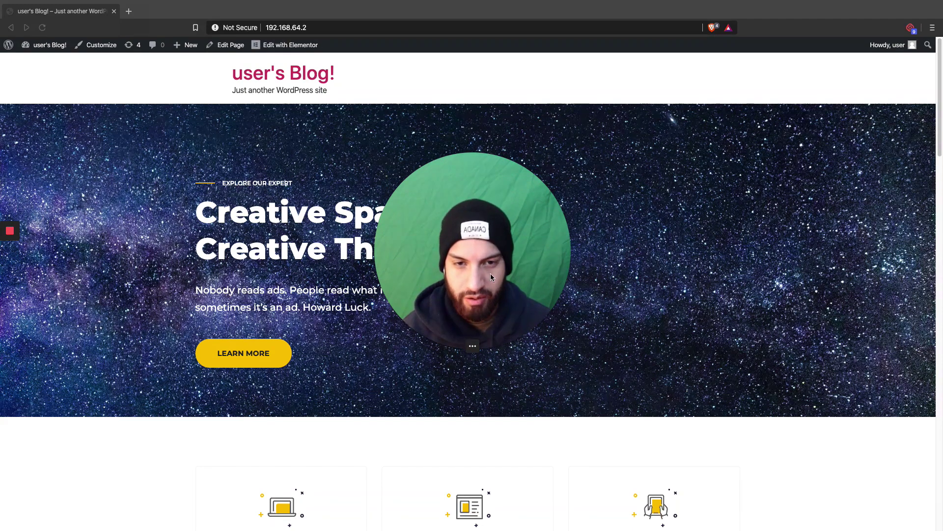
pyautogui.moveTo(467, 347)
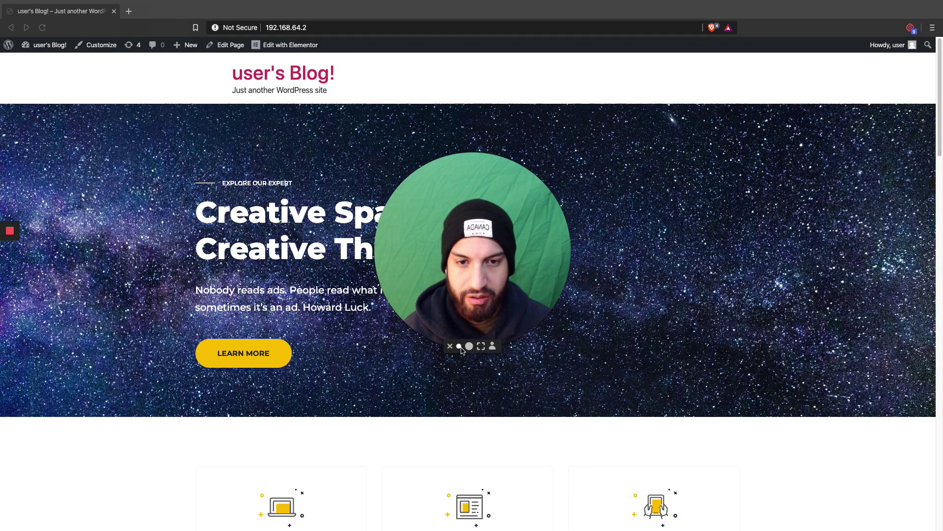
pyautogui.click(459, 346)
pyautogui.moveTo(455, 275); pyautogui.dragTo(940, 484)
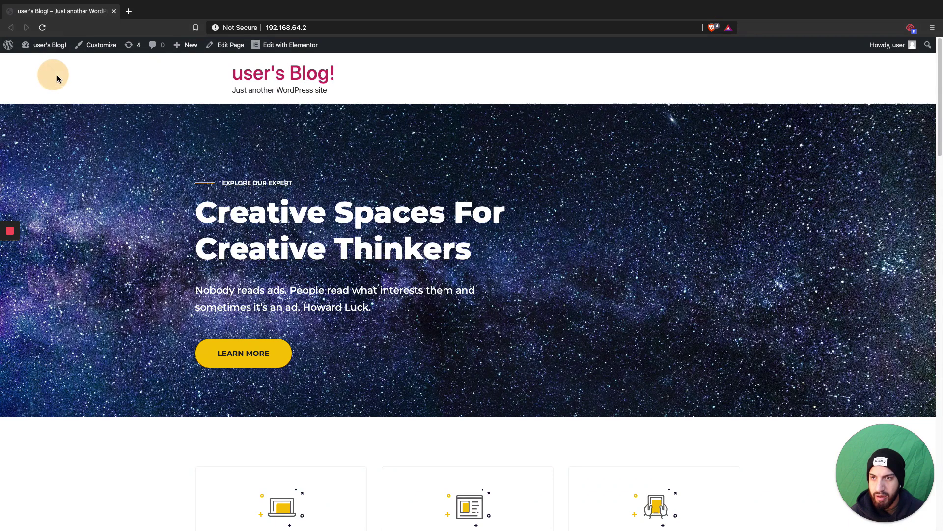
pyautogui.moveTo(44, 45)
pyautogui.click(38, 62)
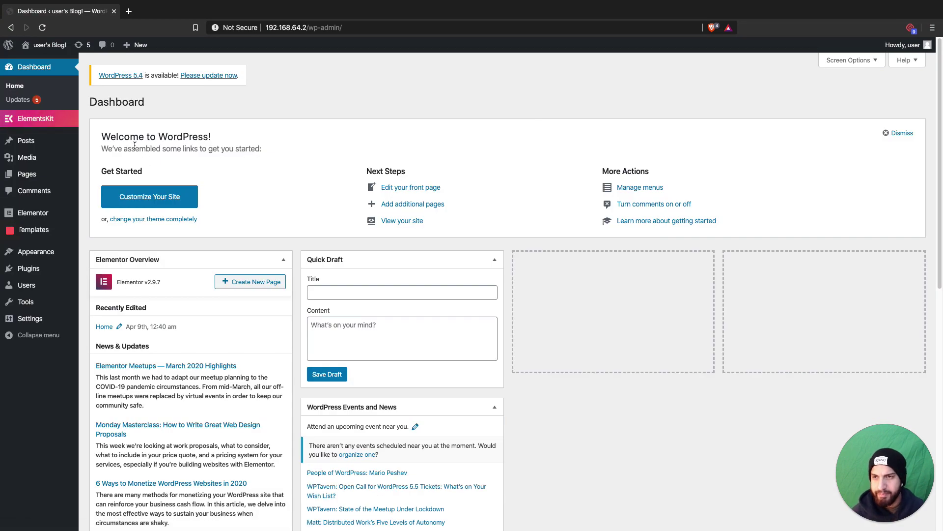
pyautogui.click(39, 269)
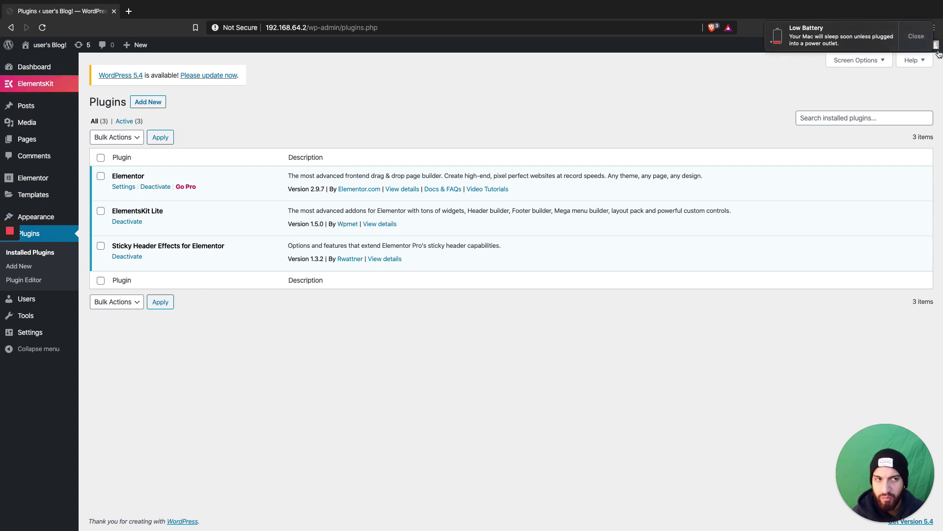
pyautogui.click(917, 37)
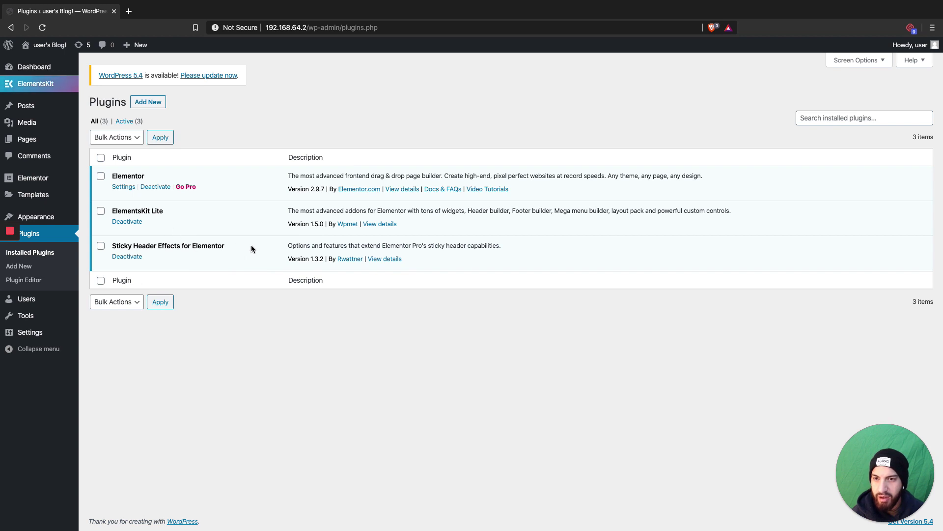
pyautogui.click(10, 255)
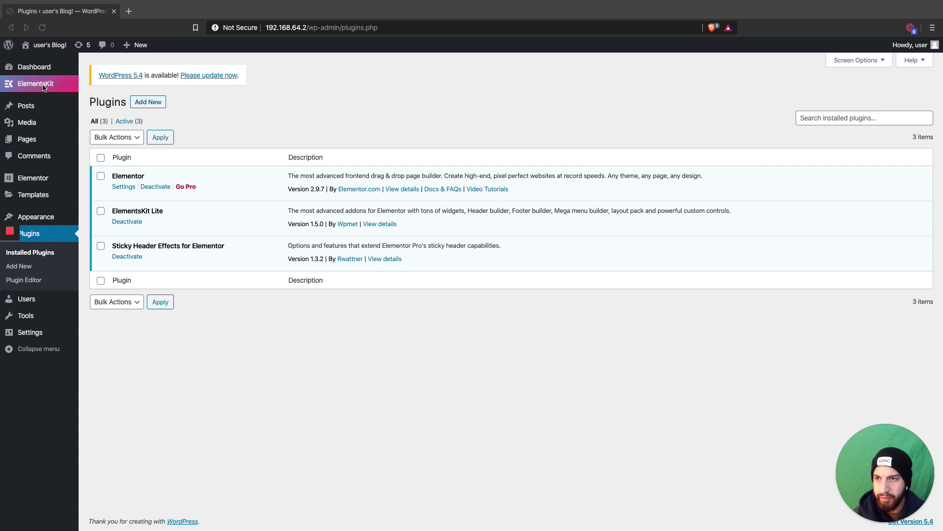
# Add a new ElementsKit template titled 'Header', activate it for the Entire Site and save.
pyautogui.click(204, 109)
pyautogui.moveTo(44, 85)
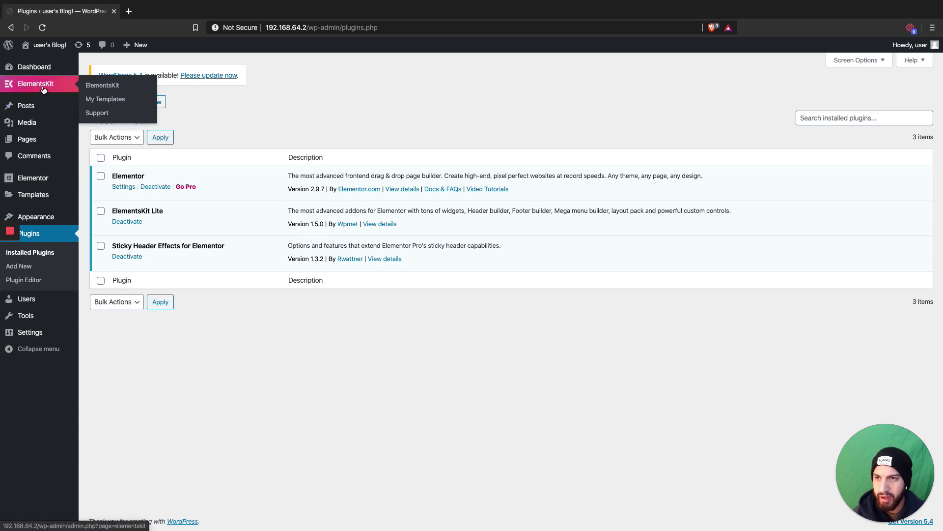
pyautogui.click(103, 99)
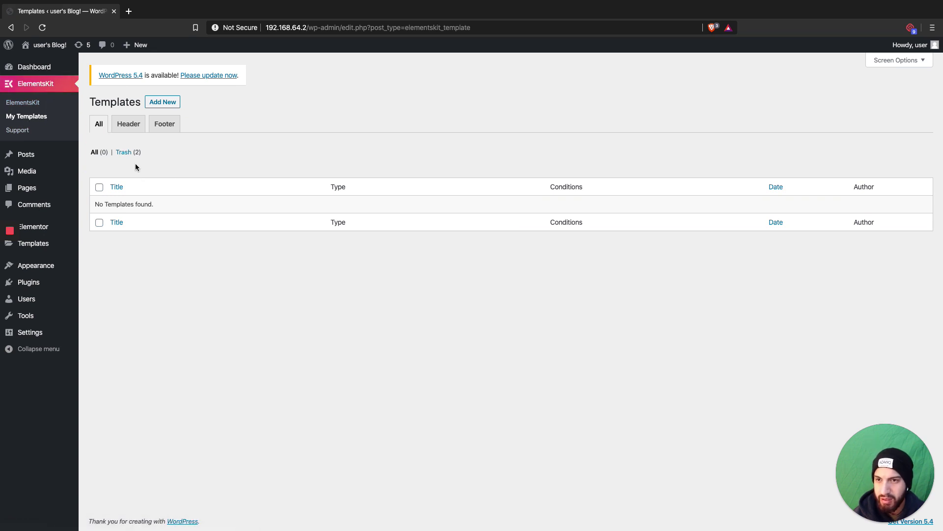
pyautogui.click(165, 102)
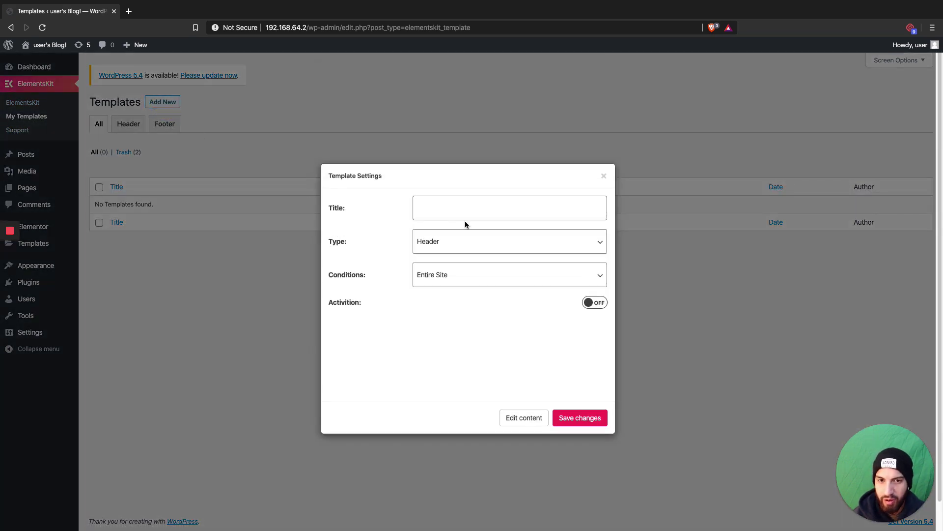
pyautogui.click(452, 208)
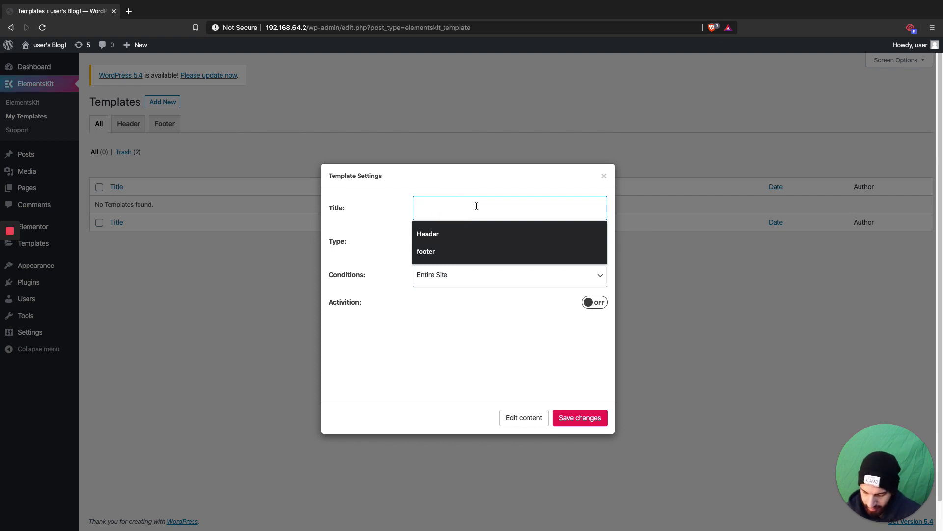
pyautogui.write('Header')
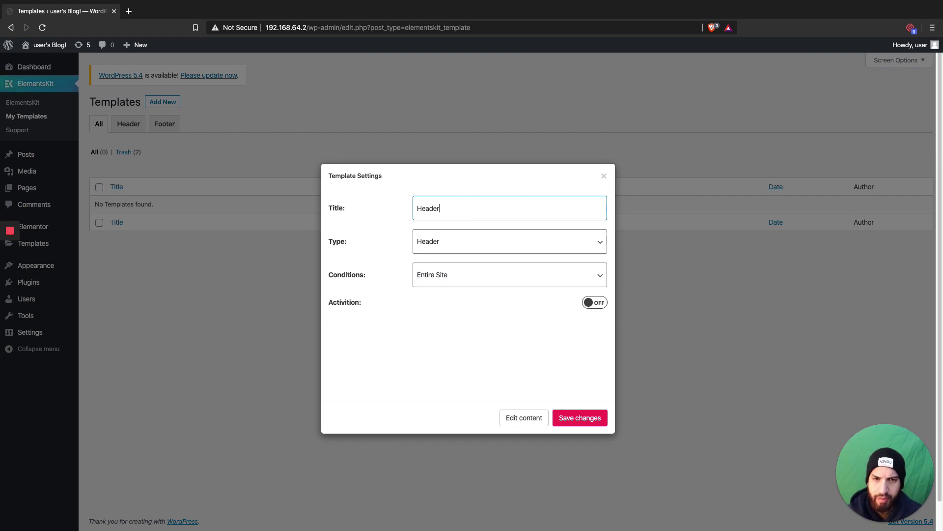
pyautogui.click(472, 330)
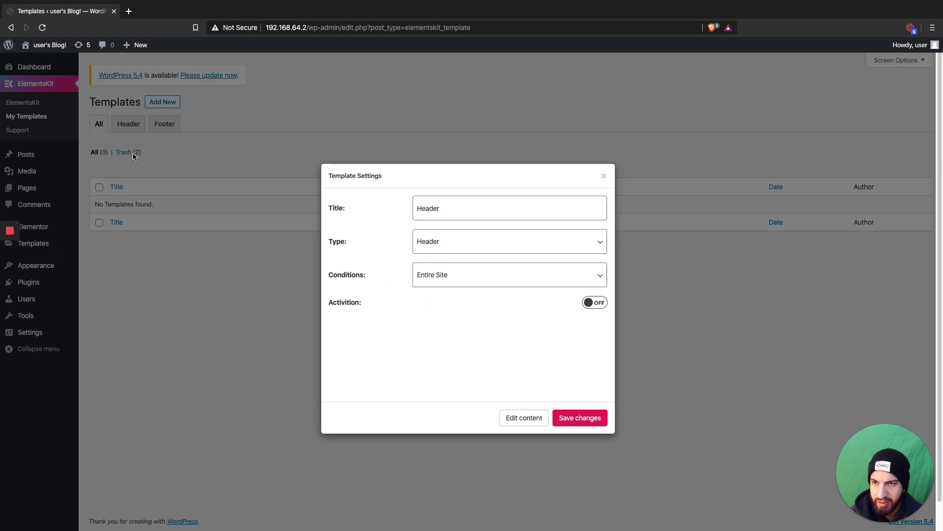
pyautogui.click(594, 302)
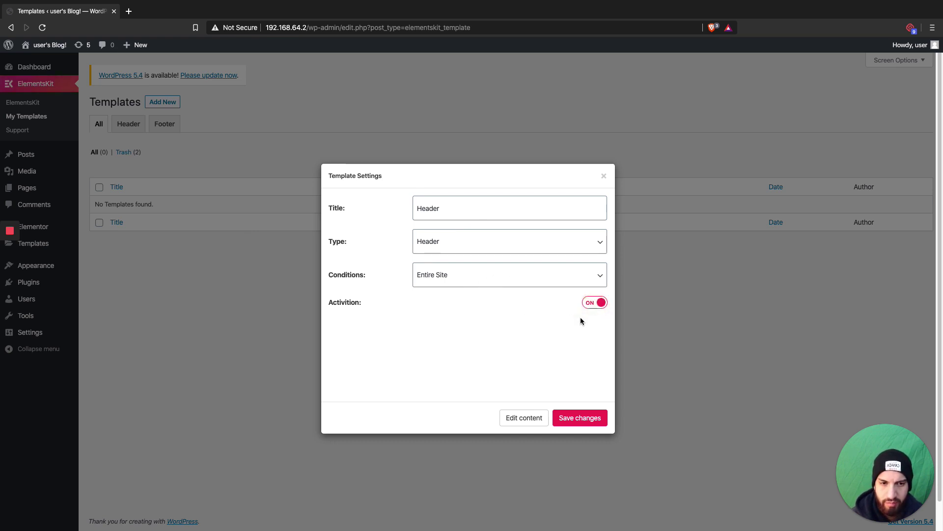
pyautogui.click(581, 418)
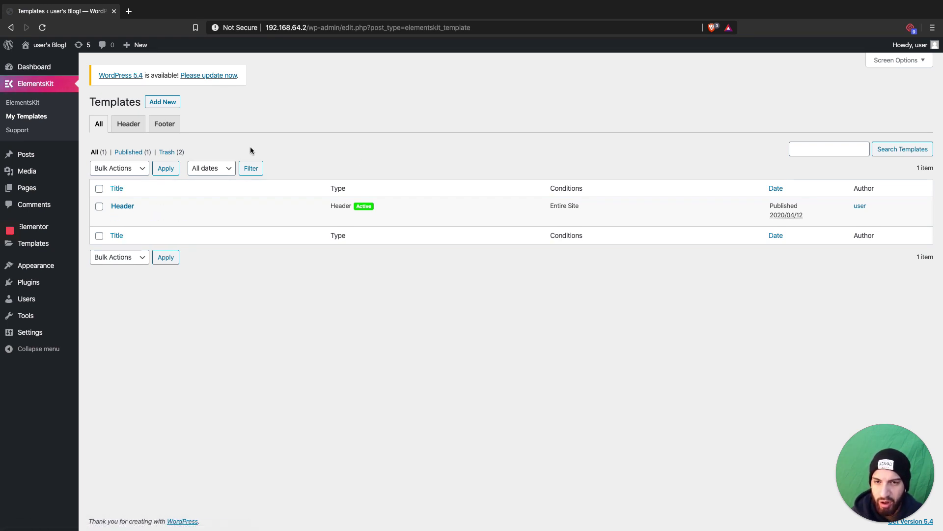
pyautogui.moveTo(255, 213)
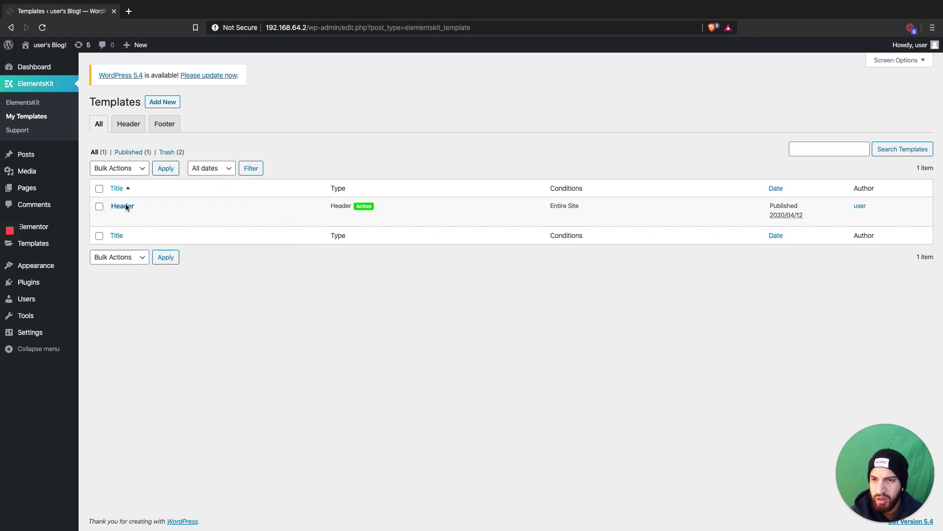
# Open the Header template's content in the Elementor editor.
pyautogui.moveTo(187, 225)
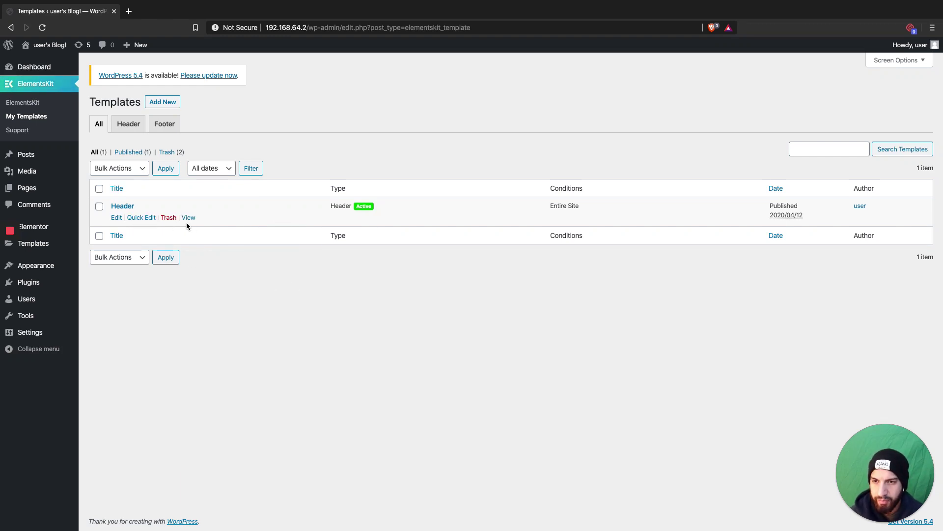
pyautogui.click(117, 217)
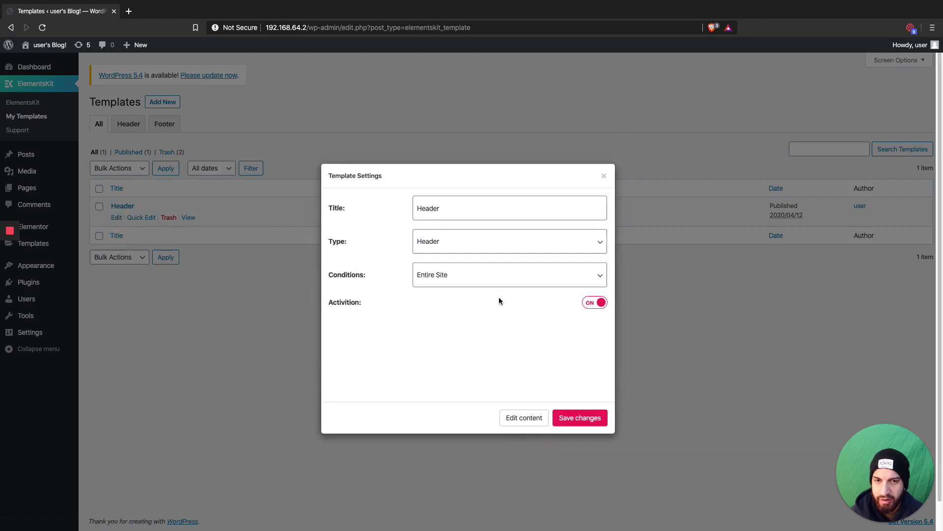
pyautogui.click(518, 418)
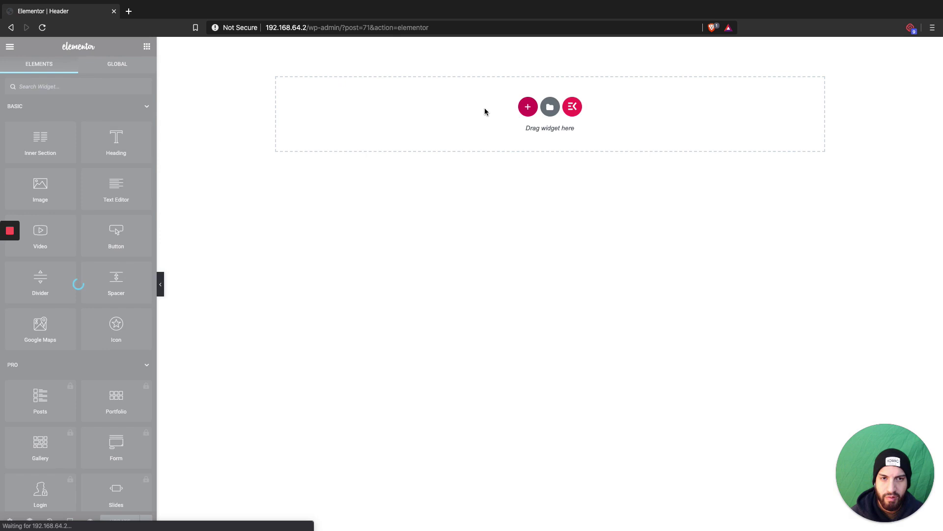
# Browse the ElementsKit template library's Headers category of ready-made designs.
pyautogui.click(573, 108)
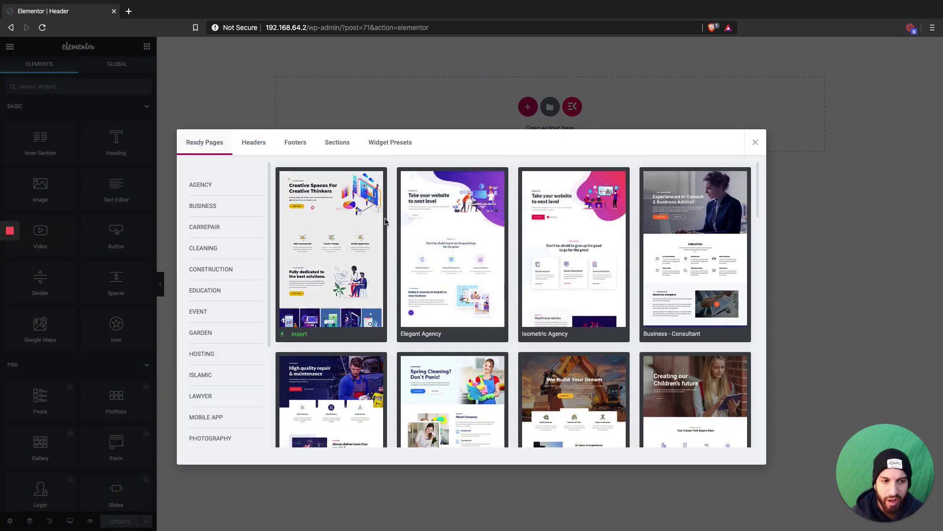
pyautogui.scroll(-7, 496, 241)
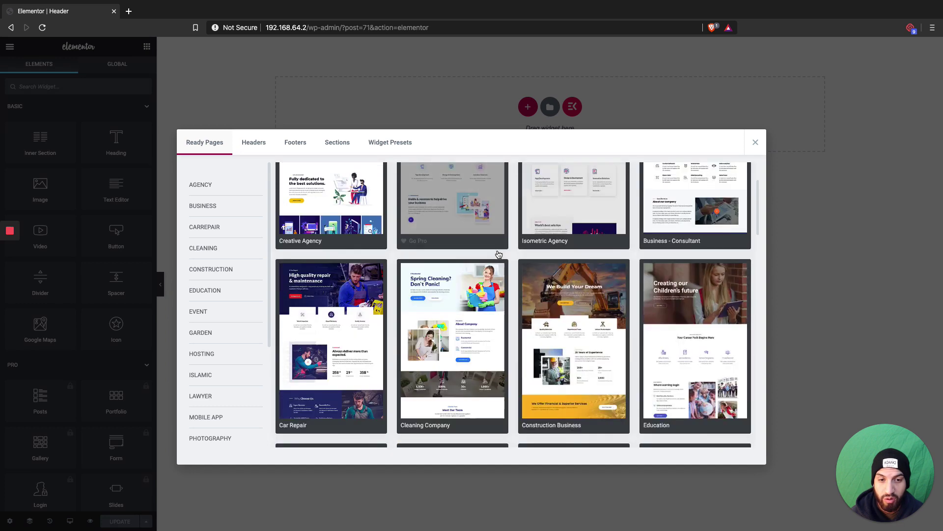
pyautogui.scroll(7, 496, 240)
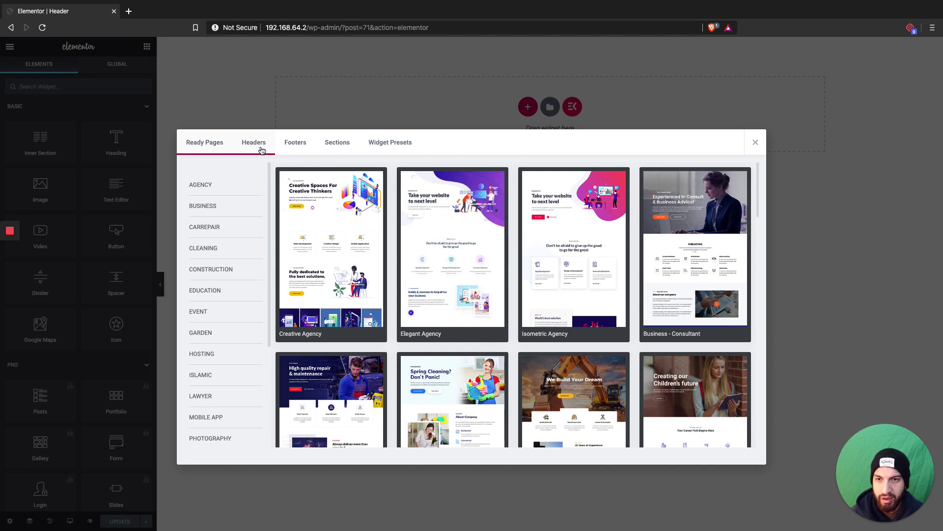
pyautogui.click(262, 148)
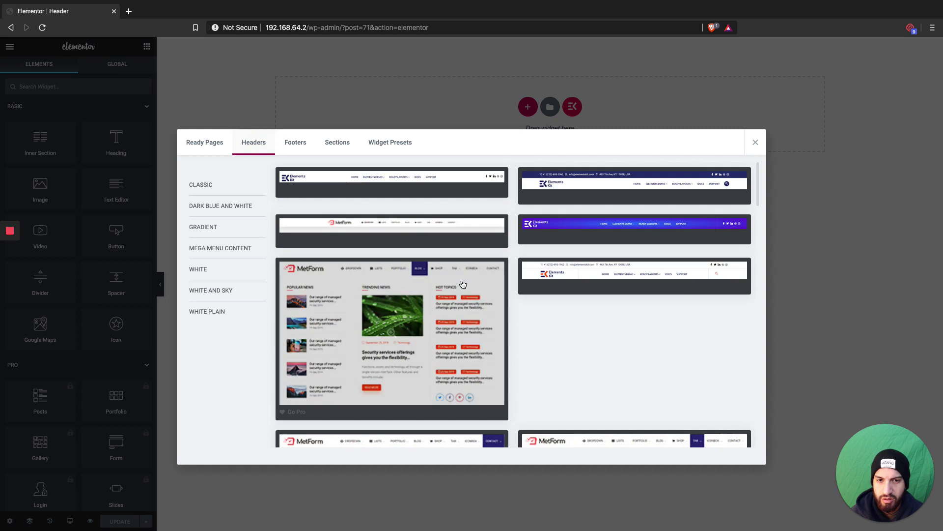
pyautogui.scroll(-3, 510, 264)
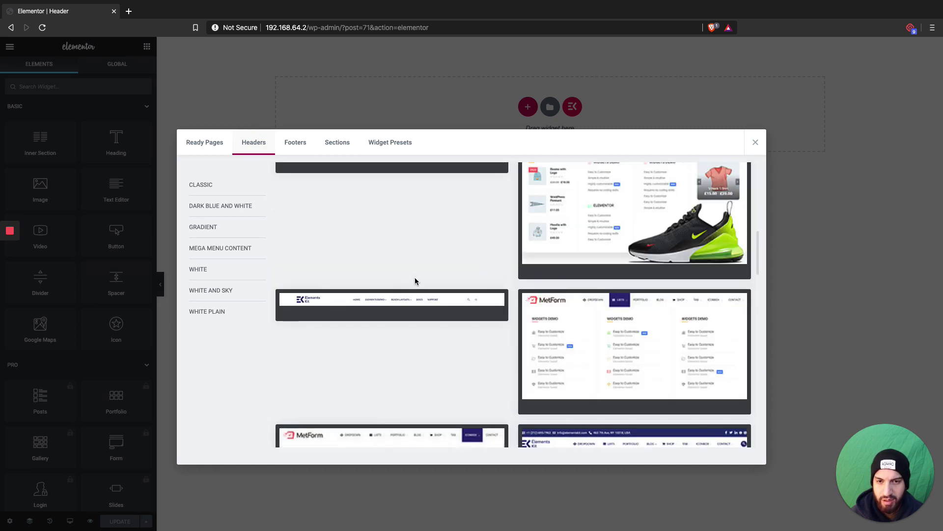
pyautogui.scroll(-1, 464, 285)
pyautogui.scroll(-1, 470, 278)
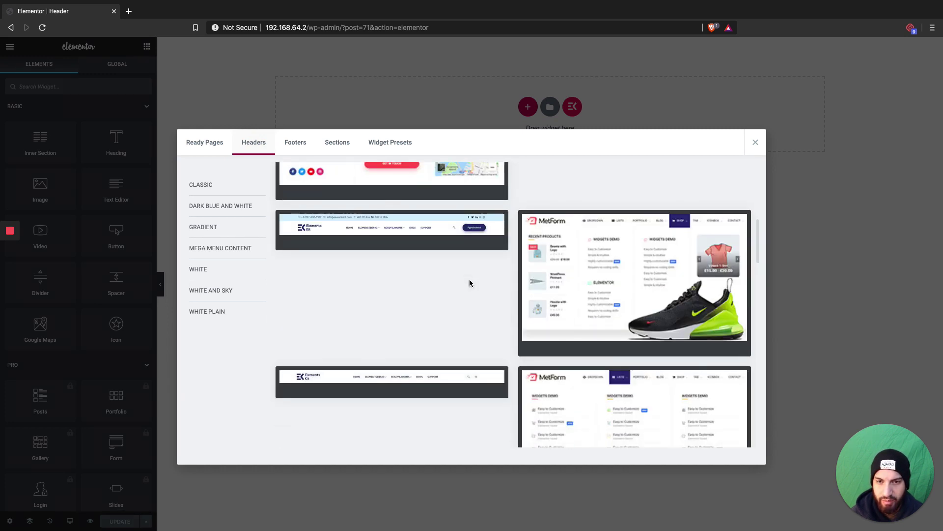
# Insert the ElementsKit header design and set its nav menu to Menu 1 at 35 px height.
pyautogui.click(298, 243)
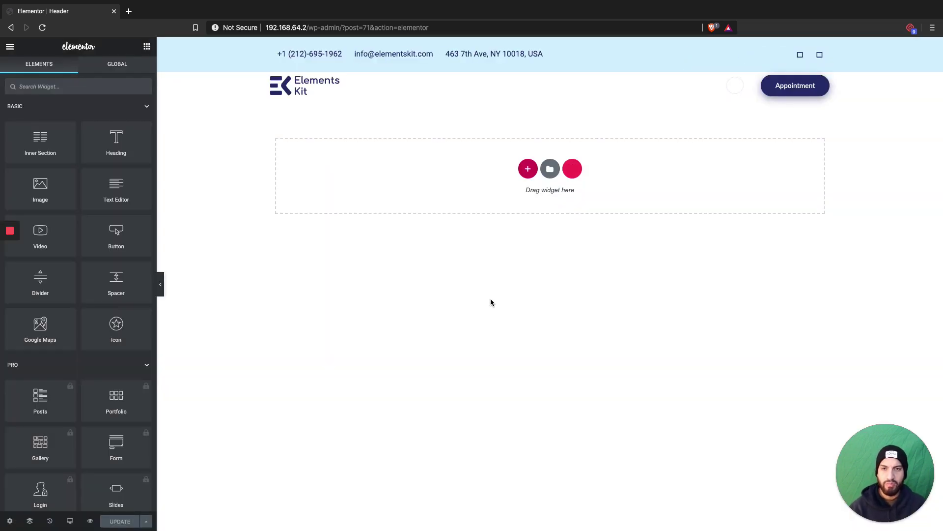
pyautogui.click(547, 86)
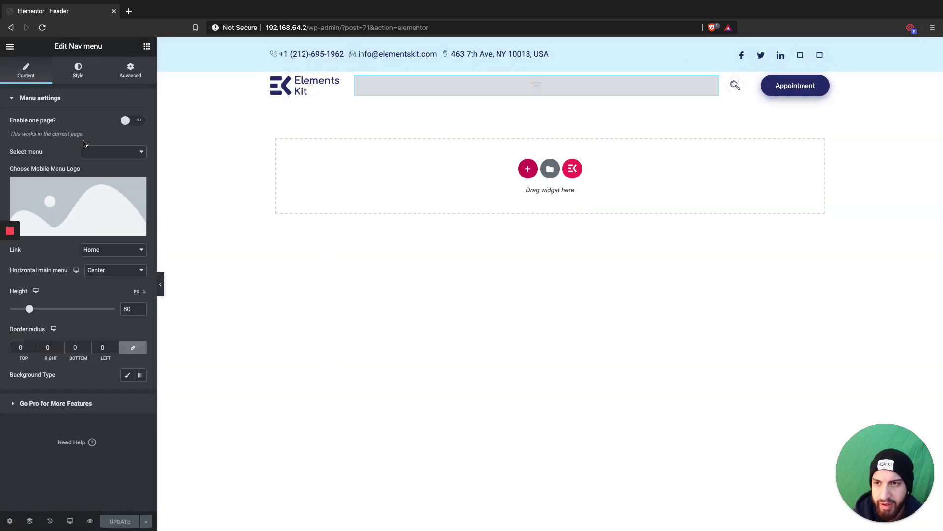
pyautogui.click(102, 152)
pyautogui.click(102, 152)
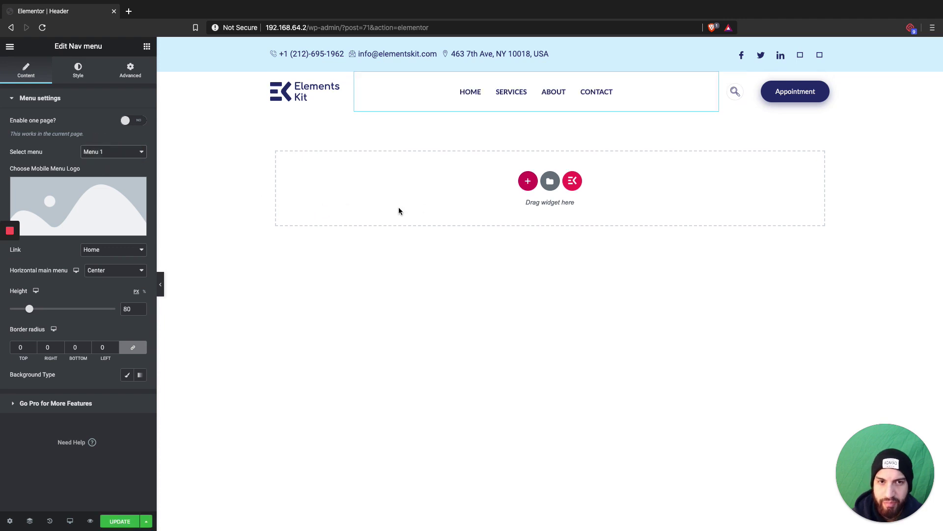
pyautogui.moveTo(31, 312); pyautogui.dragTo(11, 308)
pyautogui.click(440, 157)
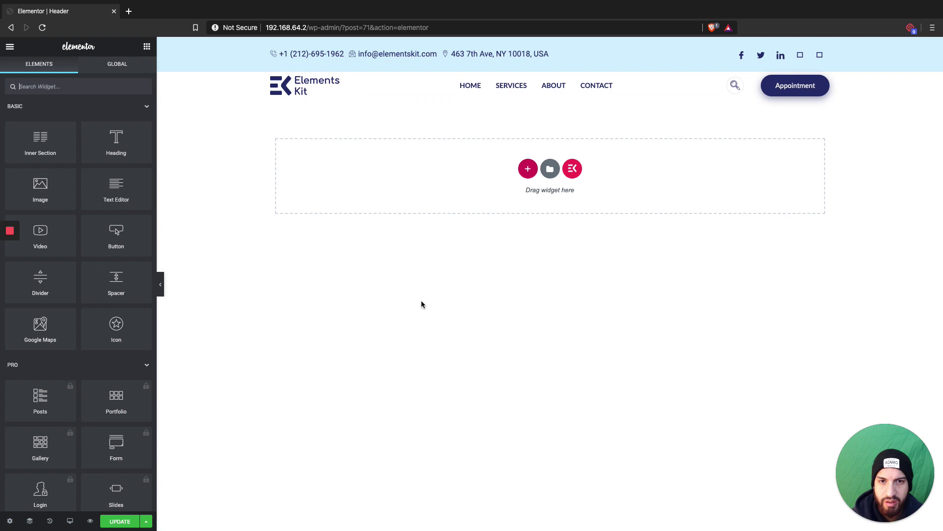
# Save the header template and preview it on the site's home page.
pyautogui.click(120, 521)
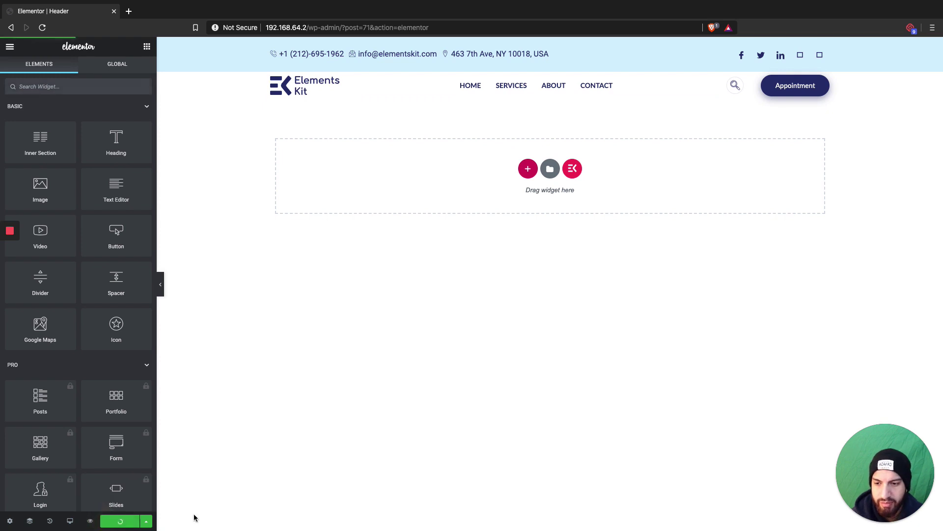
pyautogui.click(90, 521)
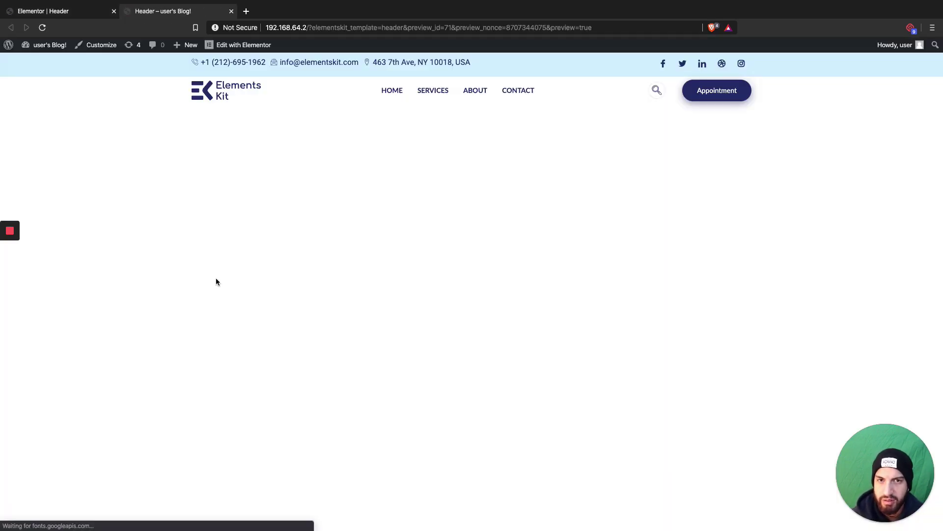
pyautogui.click(399, 94)
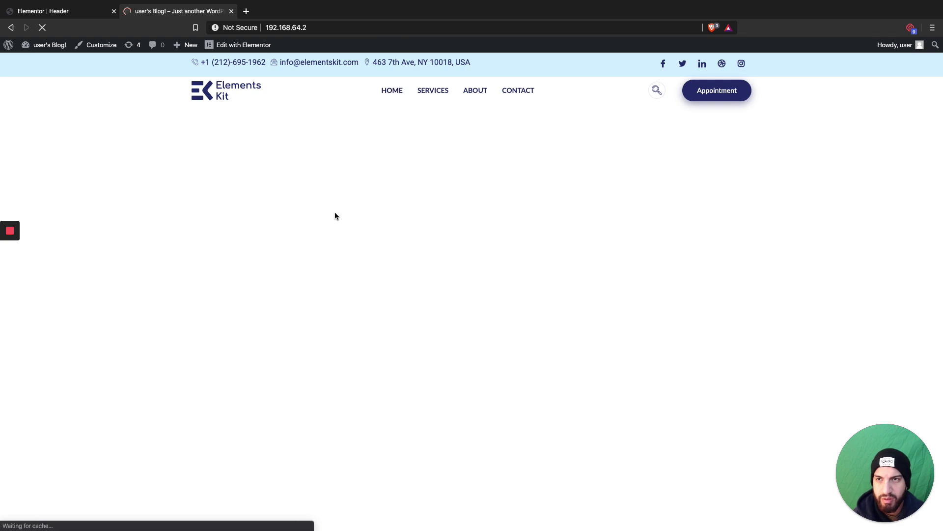
pyautogui.scroll(-8, 441, 291)
pyautogui.scroll(8, 440, 292)
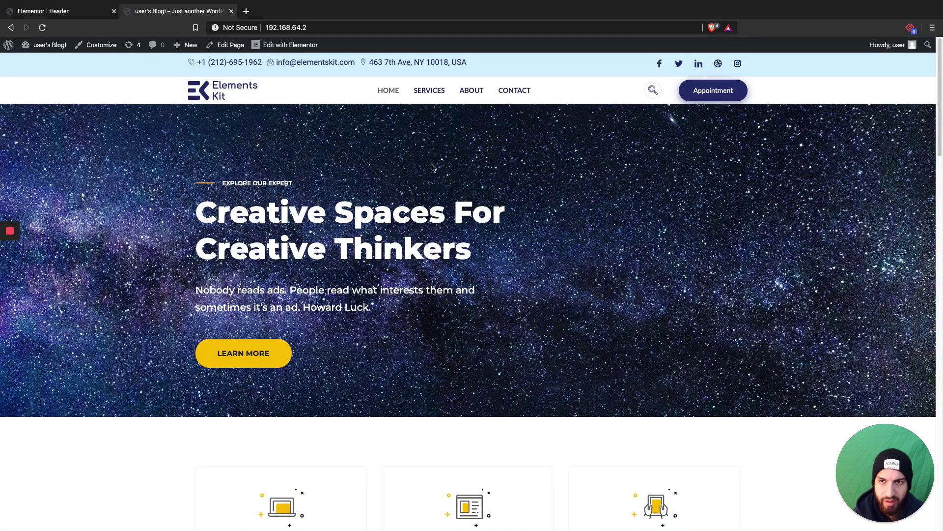
pyautogui.scroll(-4, 432, 168)
pyautogui.scroll(4, 323, 109)
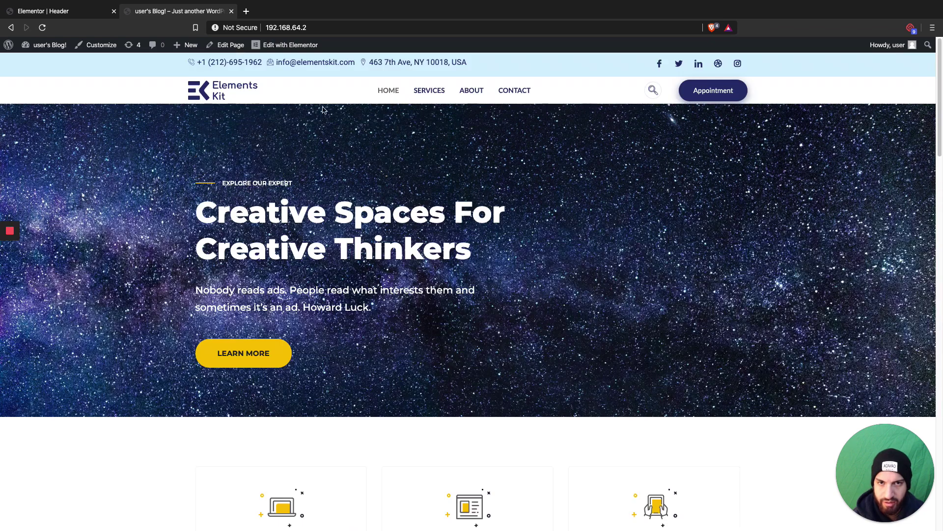
# Back in the editor, show the Advanced settings of the header's inner section.
pyautogui.click(61, 11)
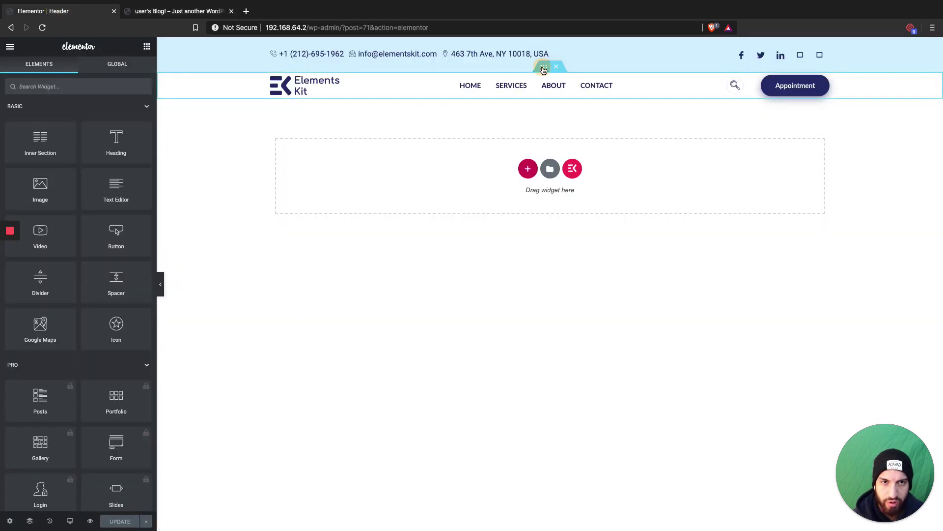
pyautogui.click(547, 80)
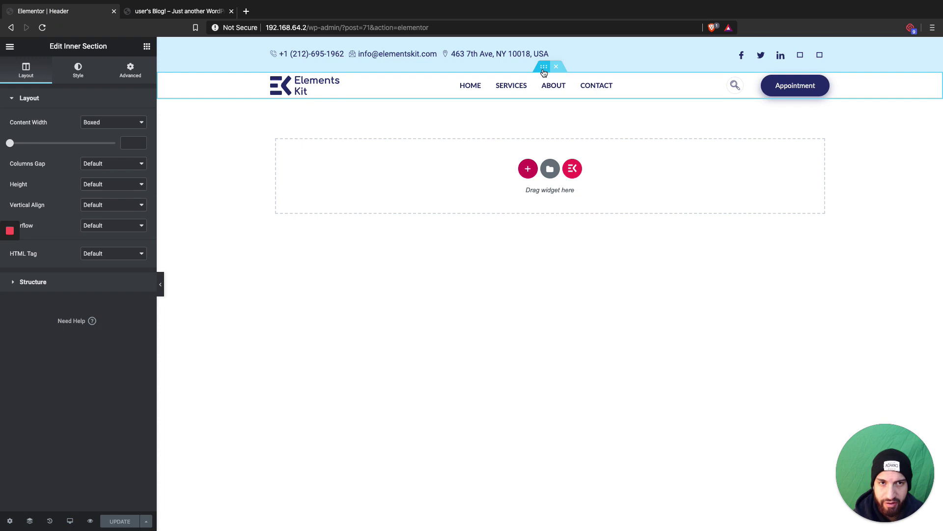
pyautogui.click(124, 80)
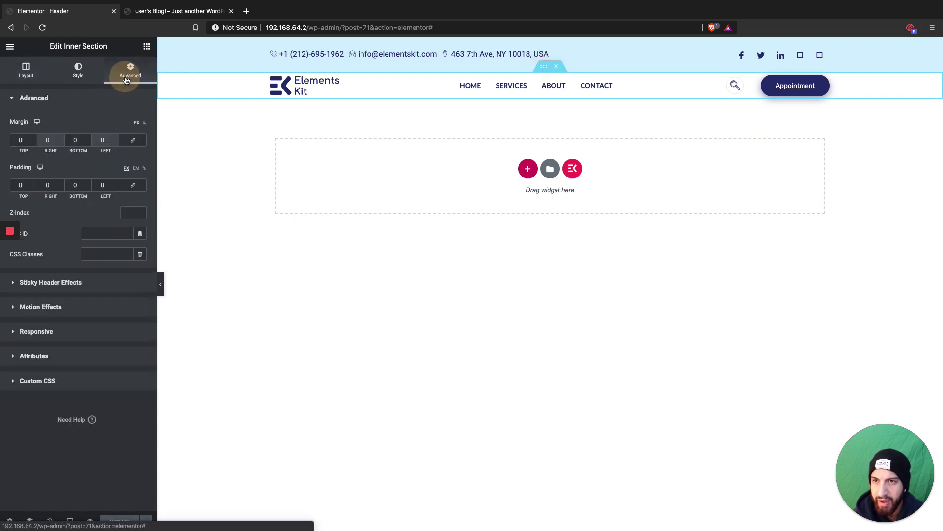
# Enable Sticky Header Effects for Desktop, Tablet and Mobile with a 60 px scroll distance, then save.
pyautogui.click(69, 284)
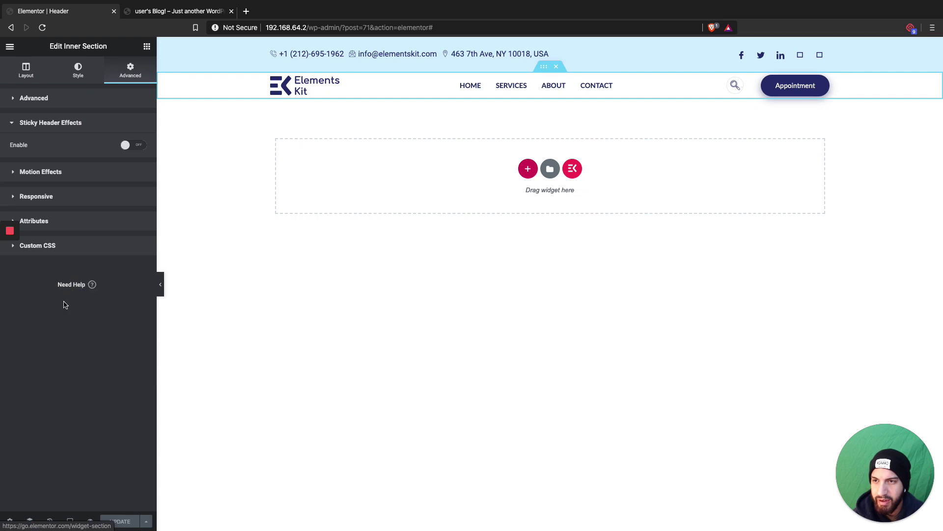
pyautogui.click(131, 145)
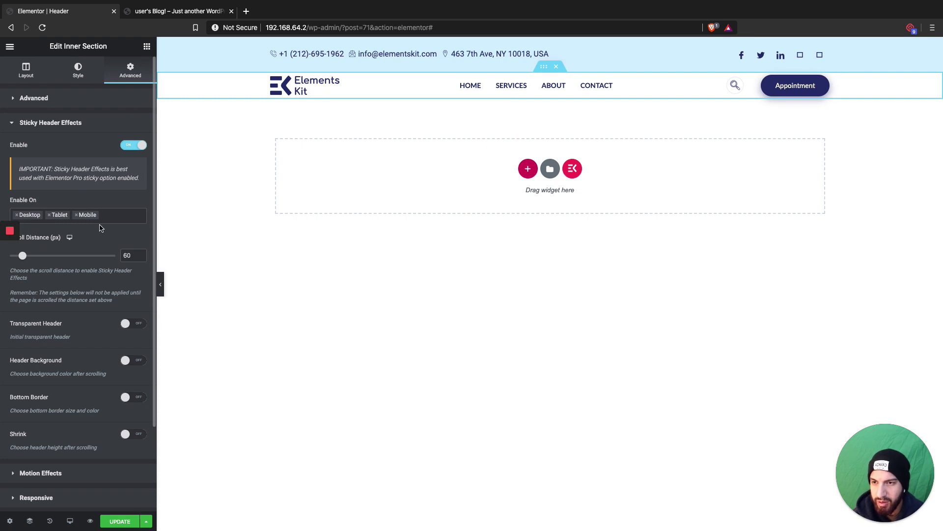
pyautogui.scroll(-2, 100, 228)
pyautogui.scroll(-1, 100, 230)
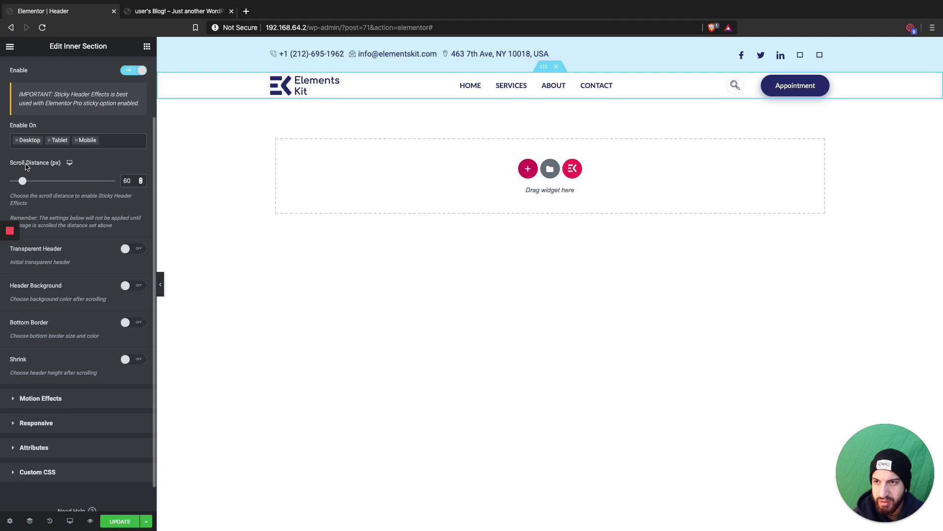
pyautogui.scroll(-1, 81, 211)
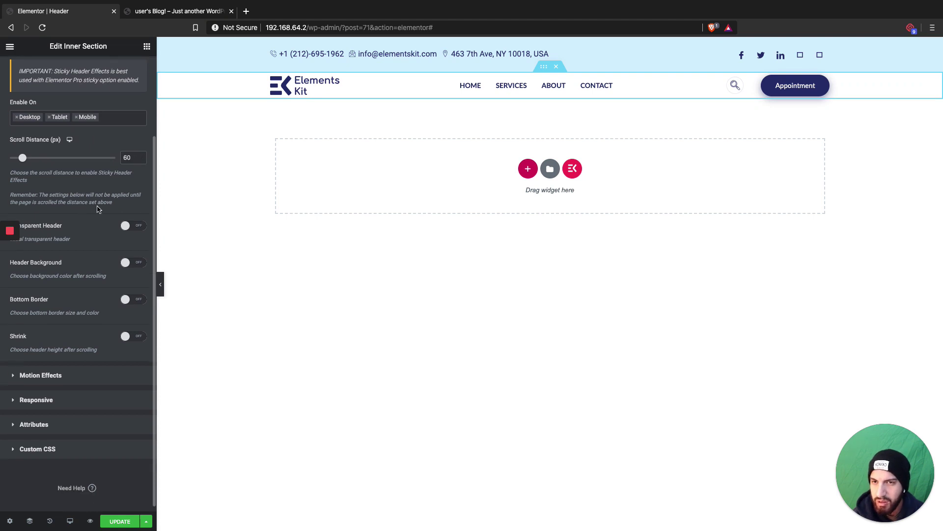
pyautogui.scroll(-1, 39, 189)
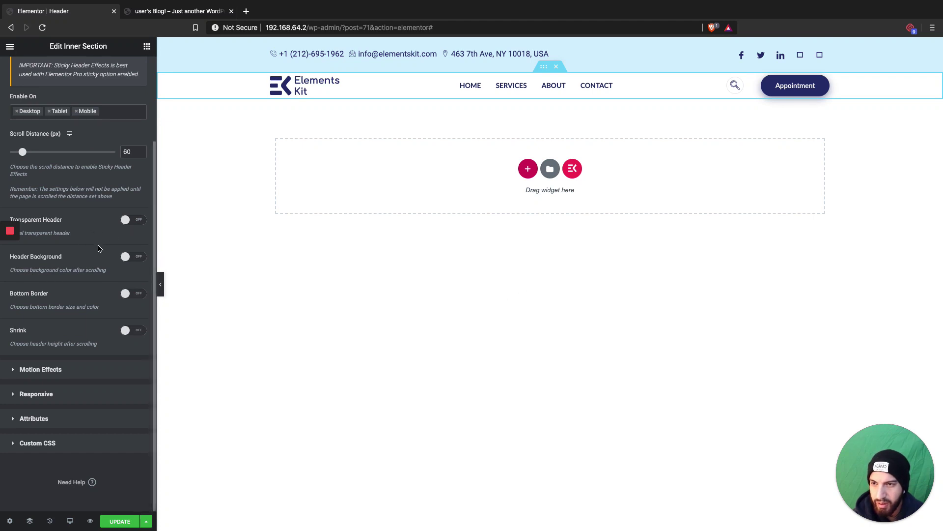
pyautogui.scroll(4, 100, 250)
pyautogui.scroll(-1, 132, 279)
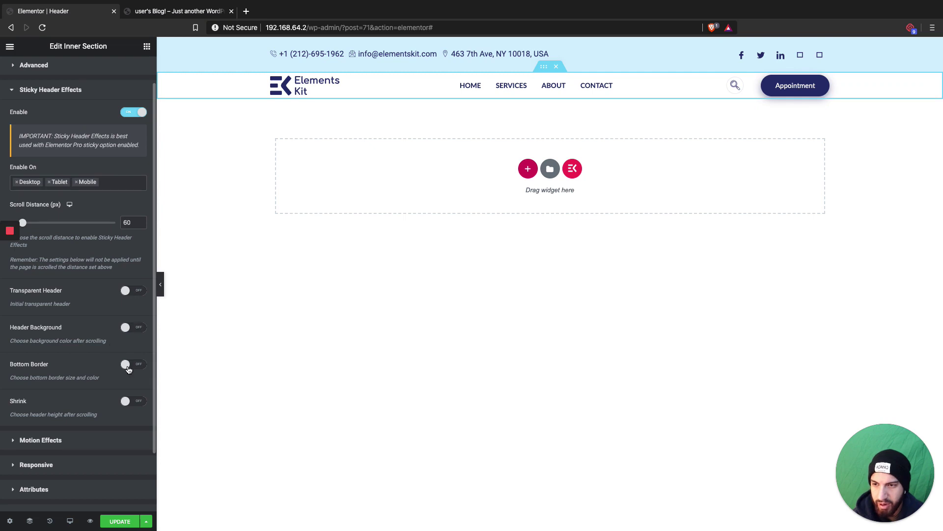
pyautogui.click(120, 521)
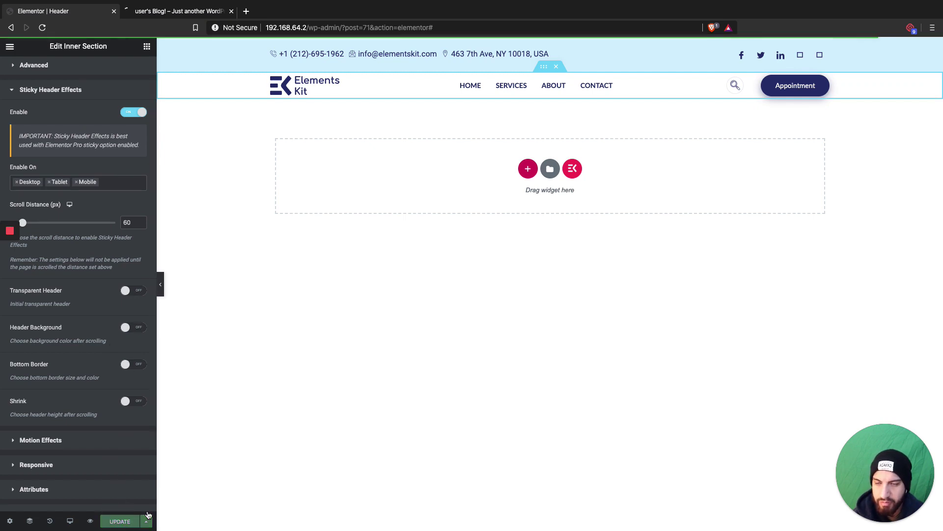
pyautogui.click(148, 10)
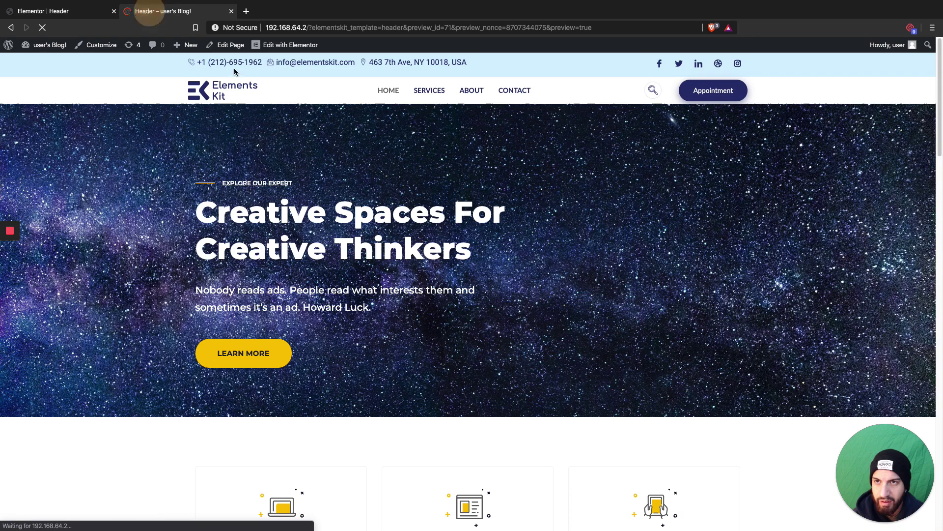
pyautogui.click(384, 92)
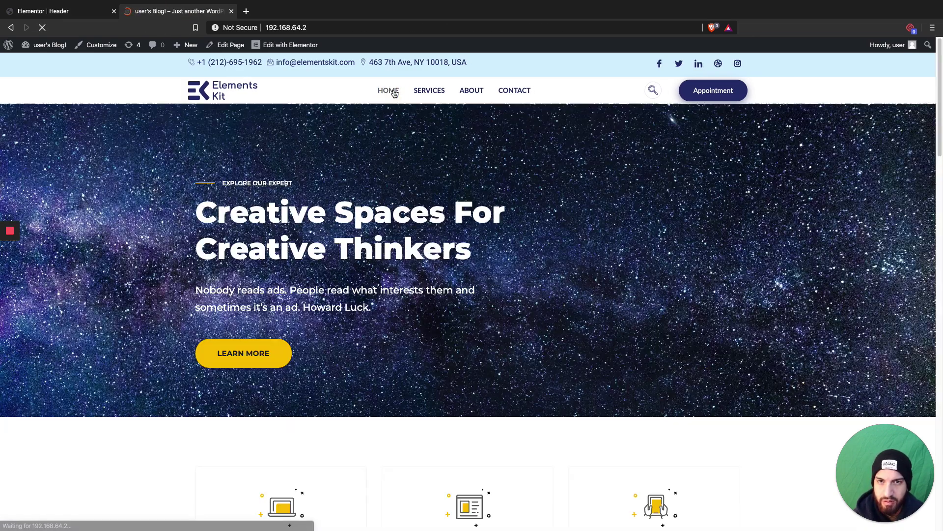
pyautogui.scroll(-5, 456, 164)
pyautogui.scroll(-12, 455, 164)
pyautogui.scroll(17, 456, 170)
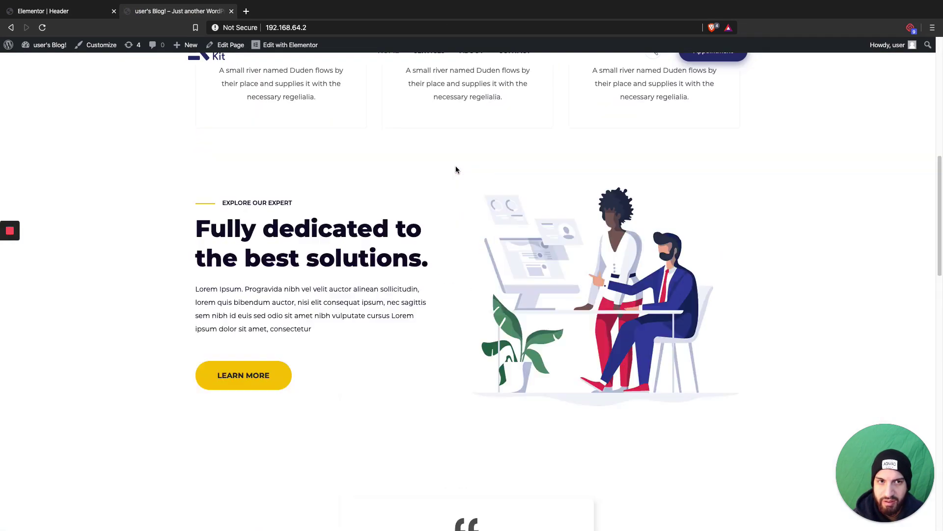
pyautogui.scroll(-6, 456, 169)
pyautogui.scroll(3, 457, 169)
pyautogui.scroll(3, 456, 169)
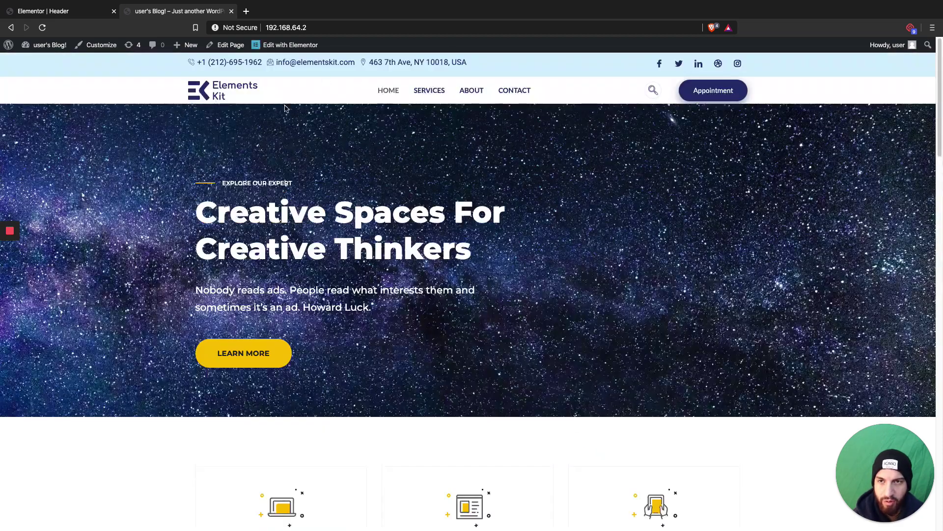
pyautogui.scroll(-7, 315, 127)
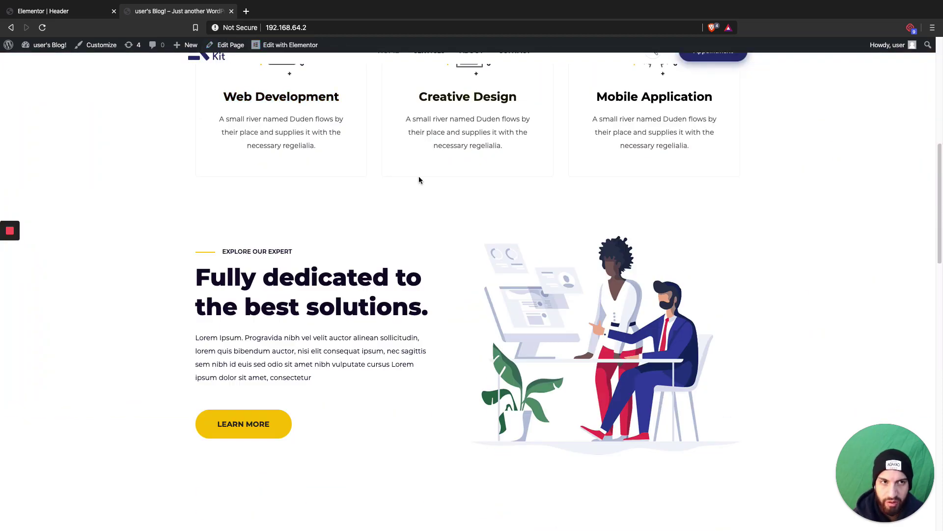
pyautogui.scroll(10, 420, 180)
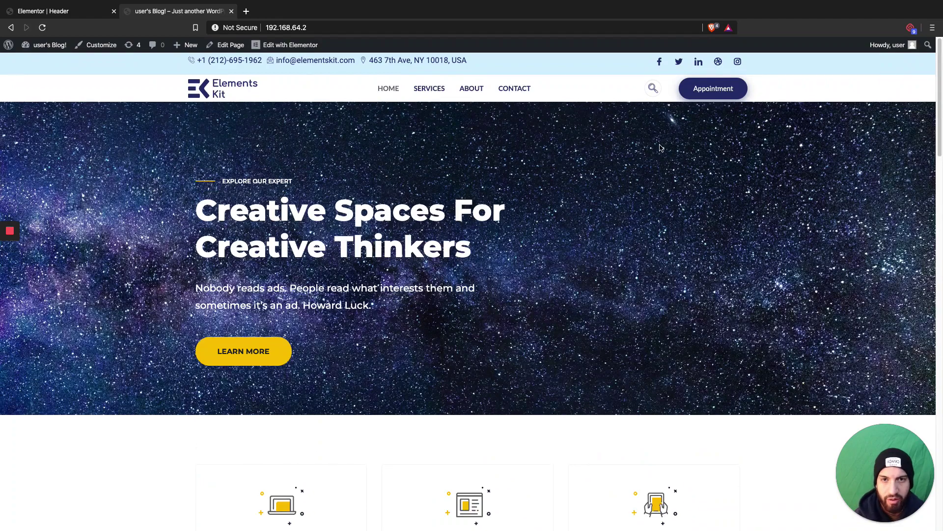
pyautogui.scroll(-15, 373, 158)
pyautogui.scroll(8, 544, 154)
pyautogui.scroll(7, 544, 155)
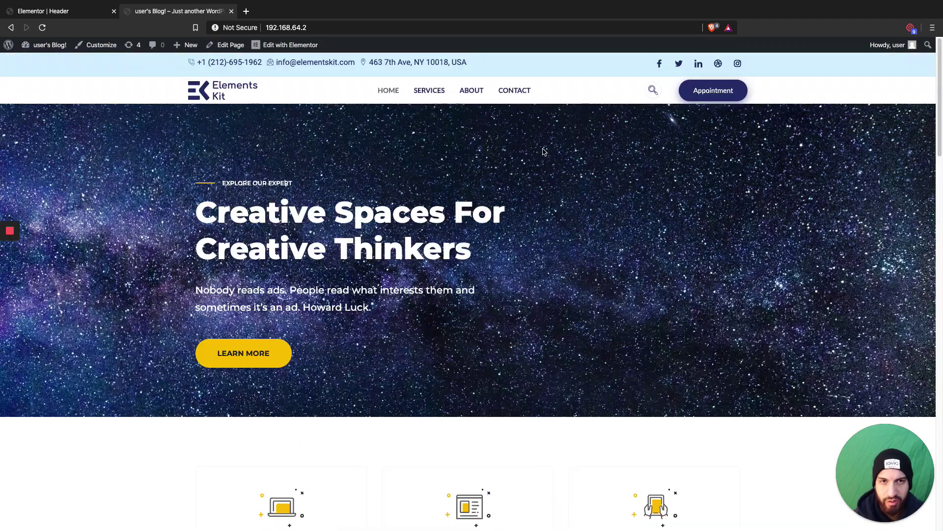
pyautogui.scroll(-3, 549, 149)
pyautogui.scroll(3, 444, 129)
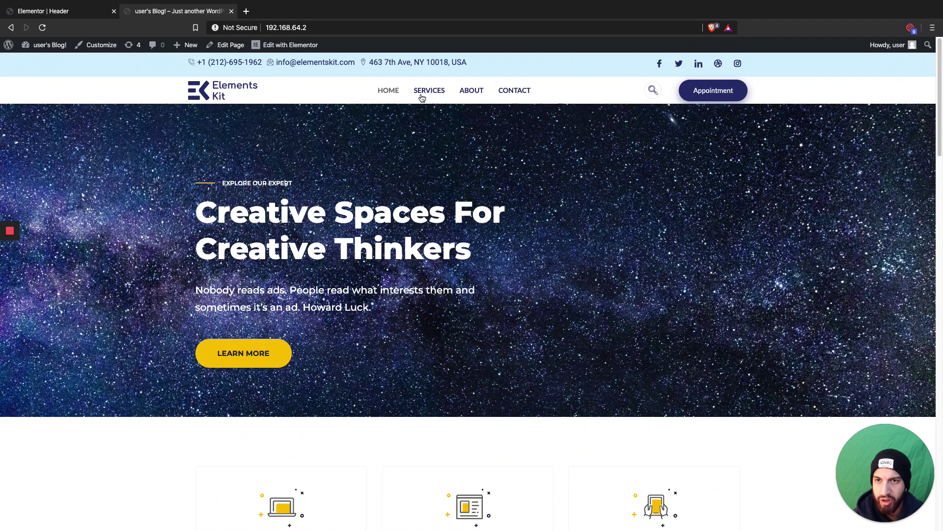
# Turn on the after-scroll Header Background in black #000000 and save the template.
pyautogui.click(74, 12)
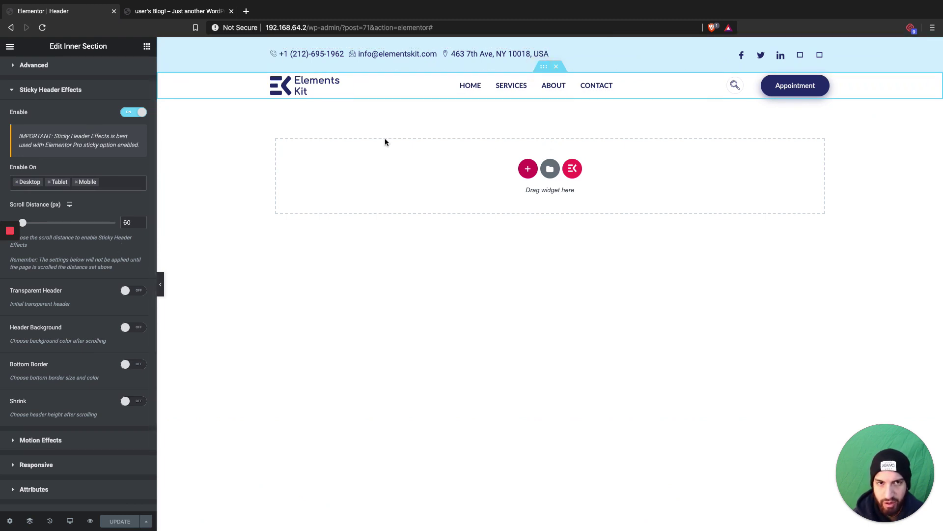
pyautogui.click(127, 327)
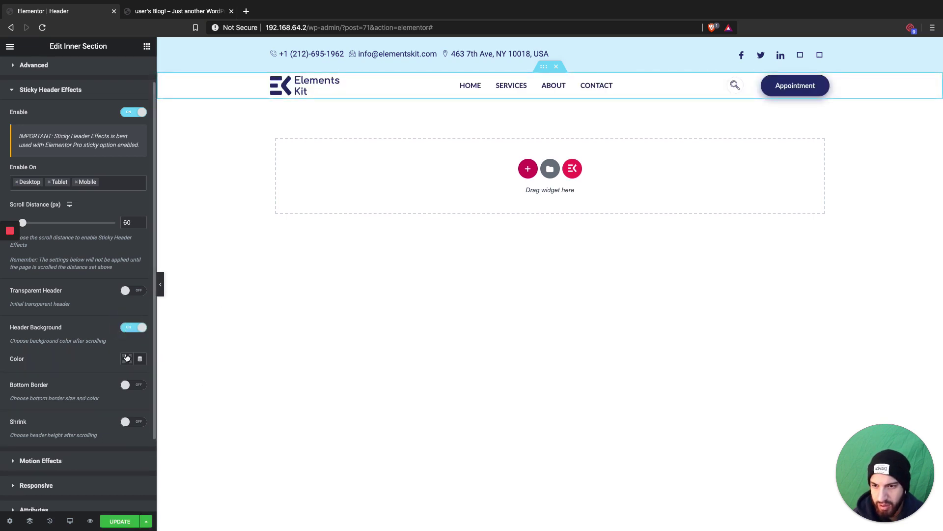
pyautogui.click(126, 358)
pyautogui.click(157, 383)
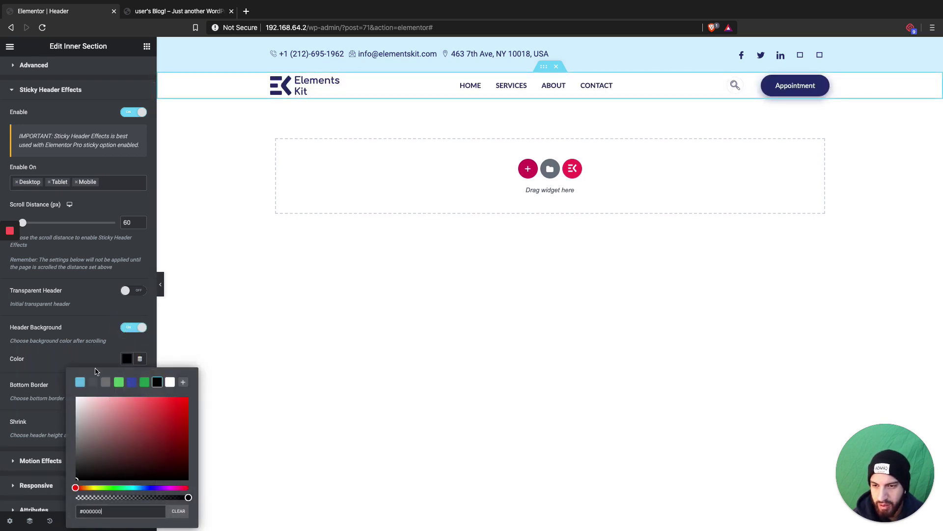
pyautogui.click(70, 355)
pyautogui.click(120, 521)
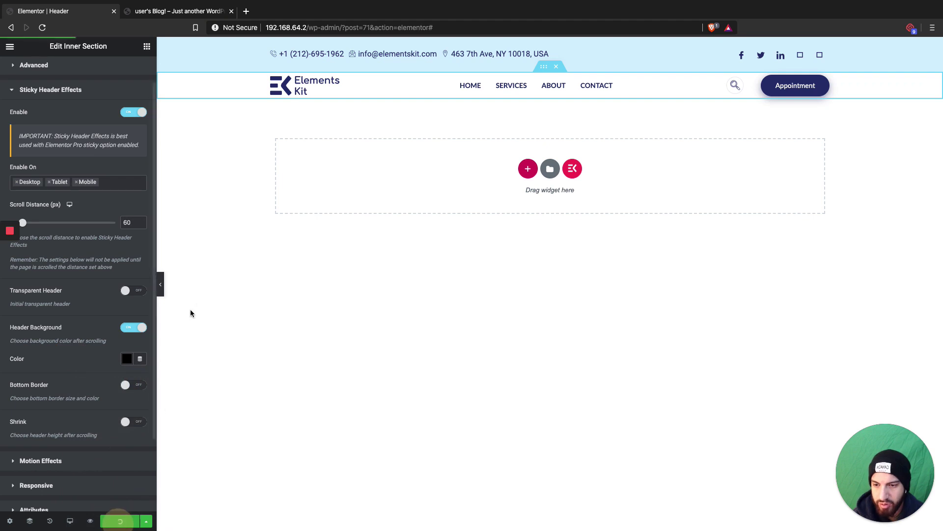
# Preview the home page and scroll up and down to watch the pinned header turn black.
pyautogui.click(167, 11)
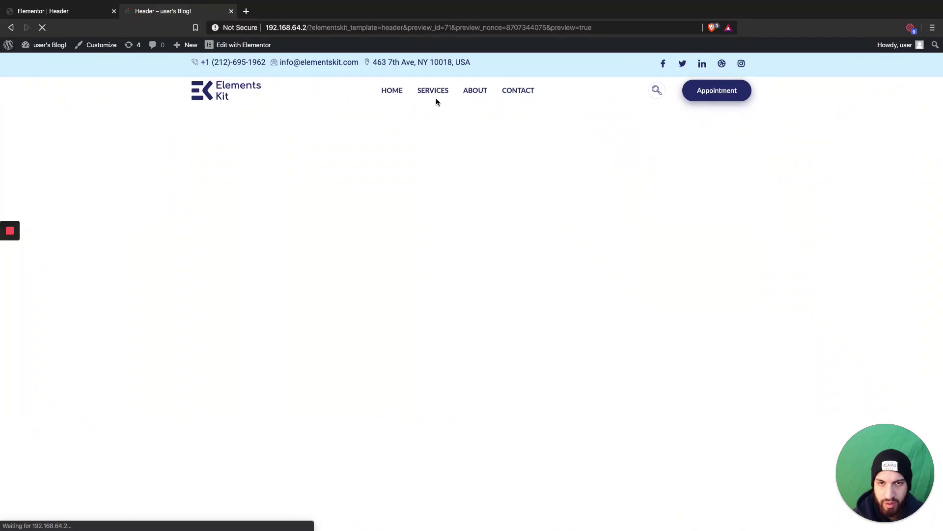
pyautogui.click(387, 92)
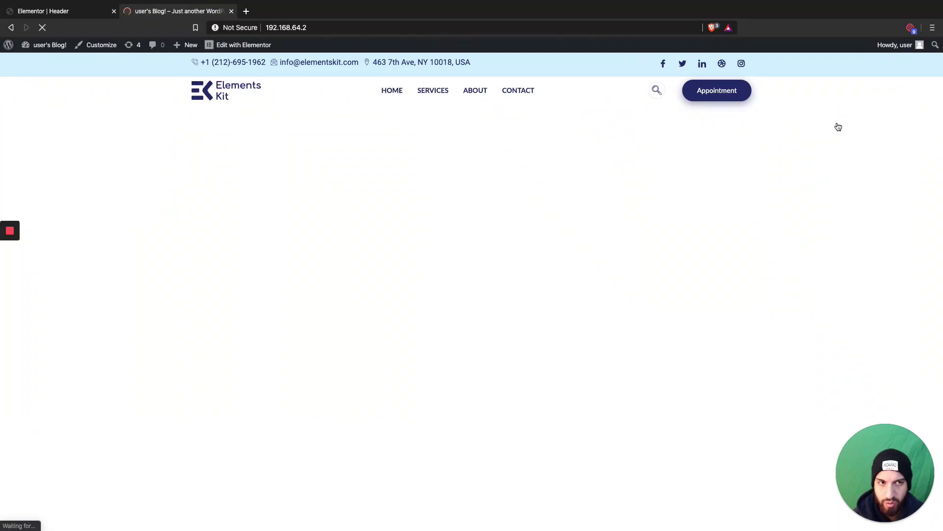
pyautogui.scroll(-10, 558, 167)
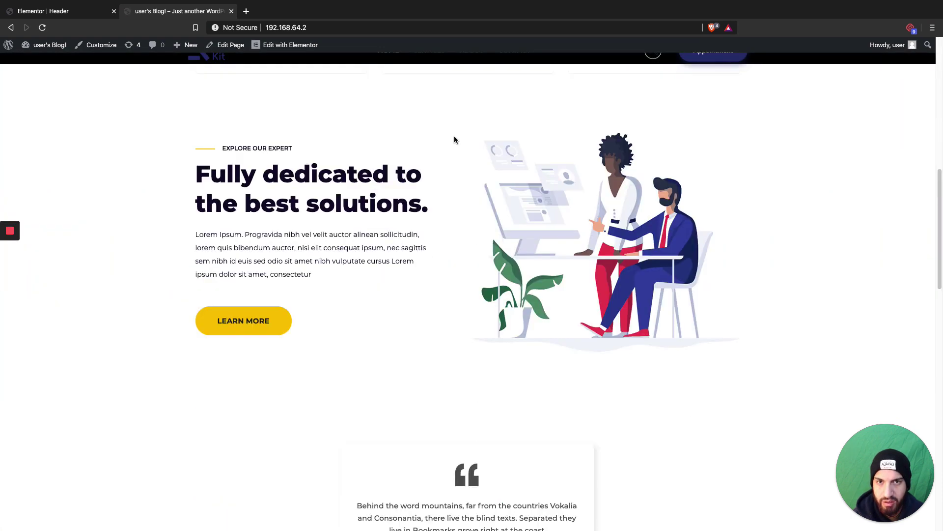
pyautogui.scroll(5, 454, 137)
pyautogui.scroll(5, 480, 130)
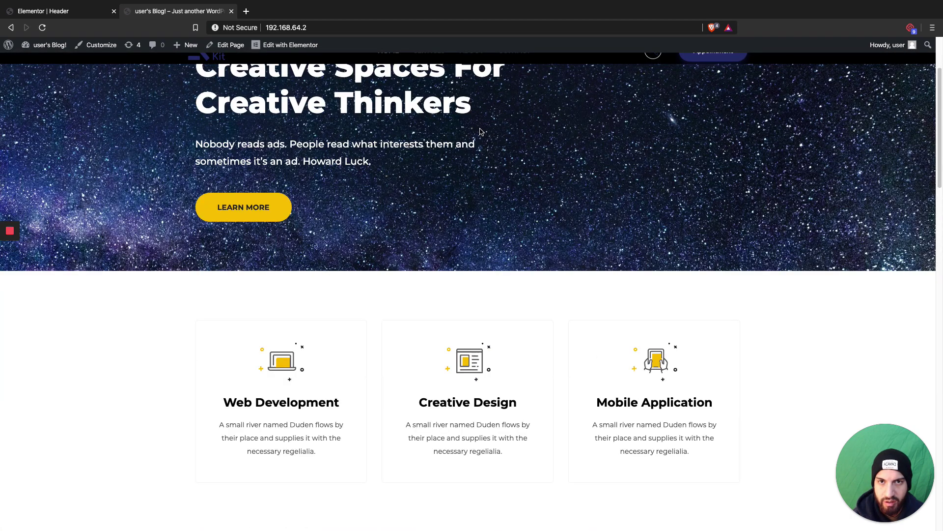
pyautogui.scroll(-15, 481, 133)
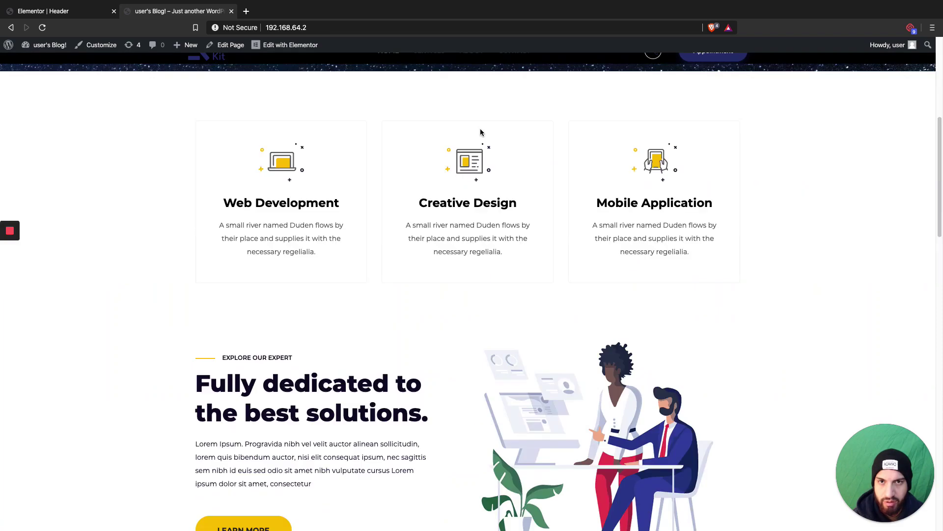
pyautogui.scroll(15, 480, 132)
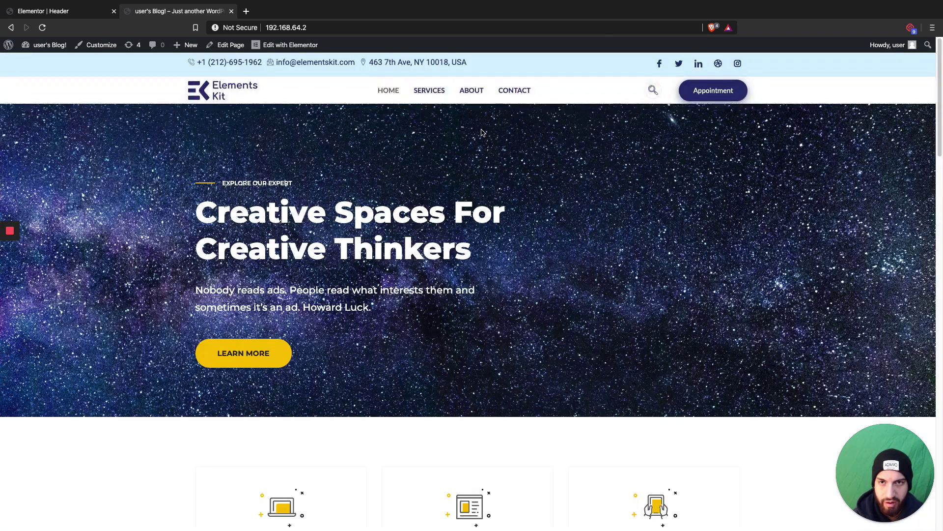
pyautogui.scroll(-3, 482, 132)
pyautogui.scroll(3, 484, 132)
pyautogui.scroll(-12, 484, 131)
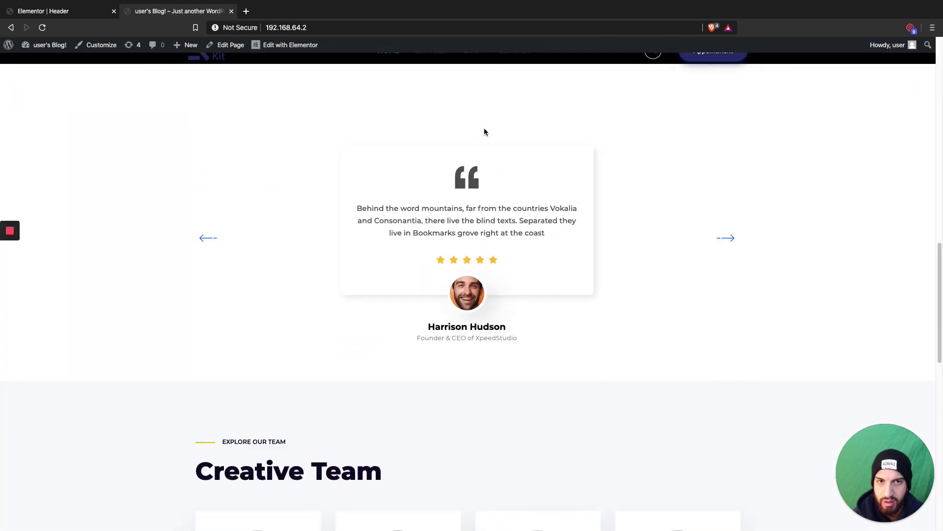
pyautogui.scroll(12, 485, 130)
pyautogui.moveTo(49, 45)
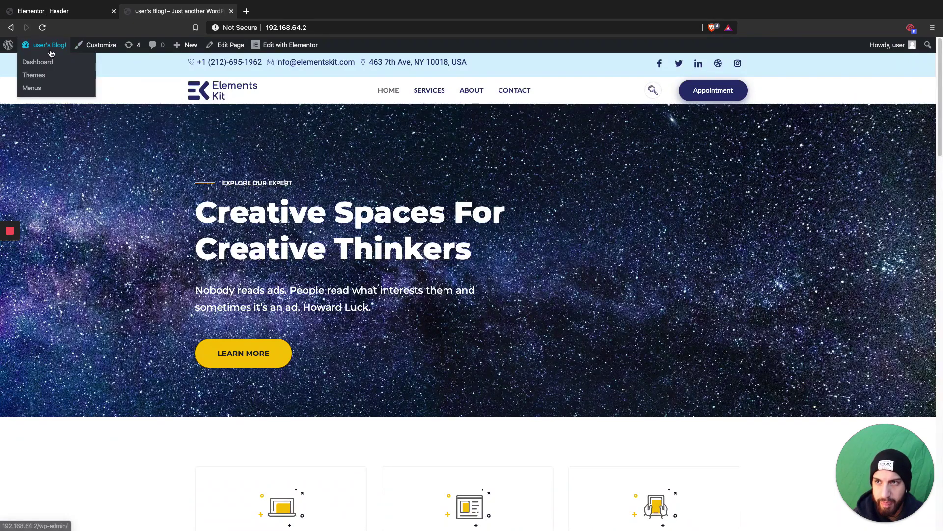
# Uncheck 'Show Toolbar when viewing site' in the user profile, update it, and visit the site.
pyautogui.click(54, 65)
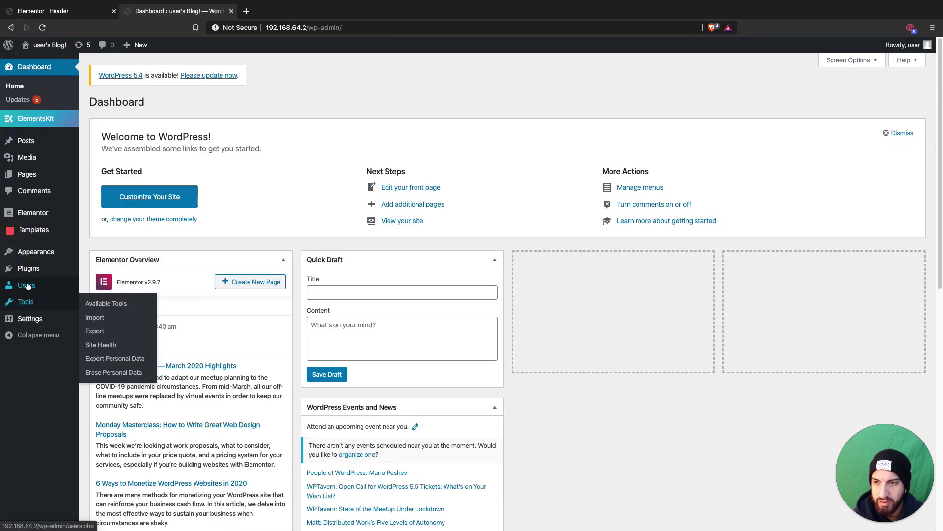
pyautogui.moveTo(75, 290)
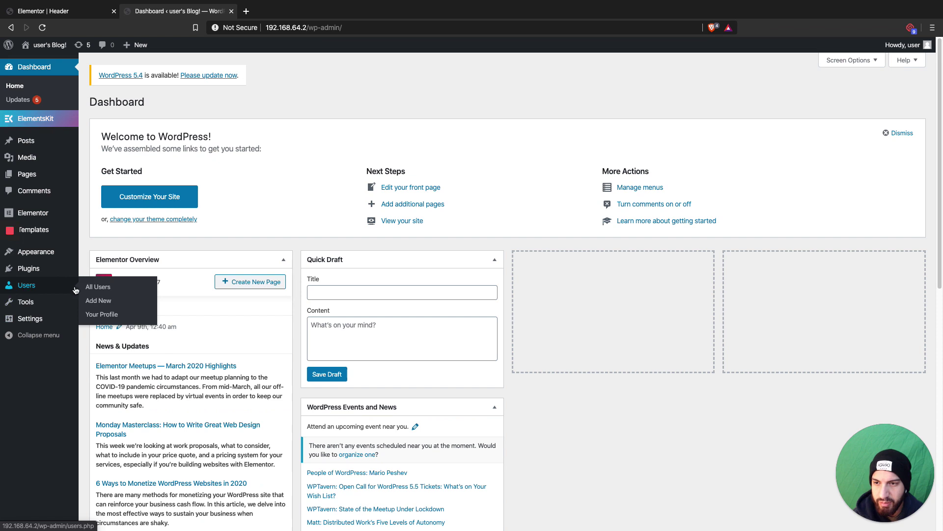
pyautogui.click(102, 287)
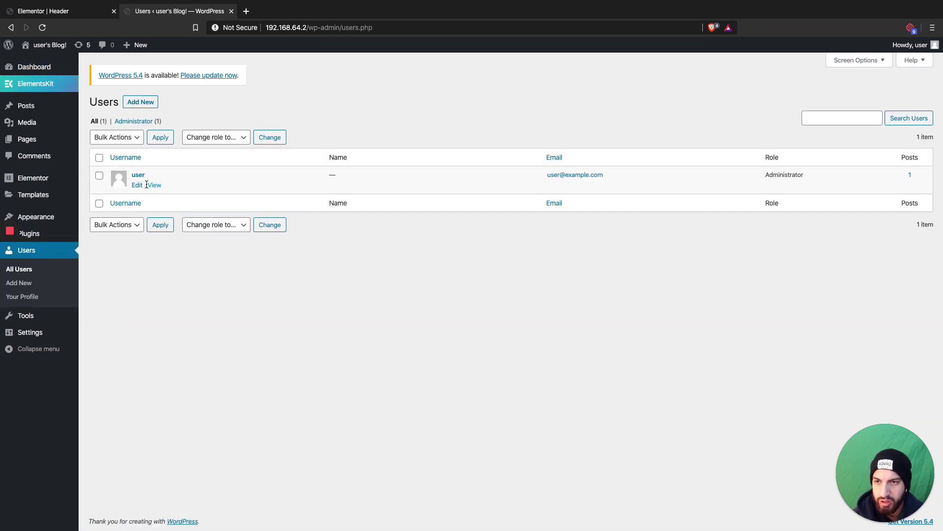
pyautogui.click(137, 186)
pyautogui.scroll(-2, 296, 287)
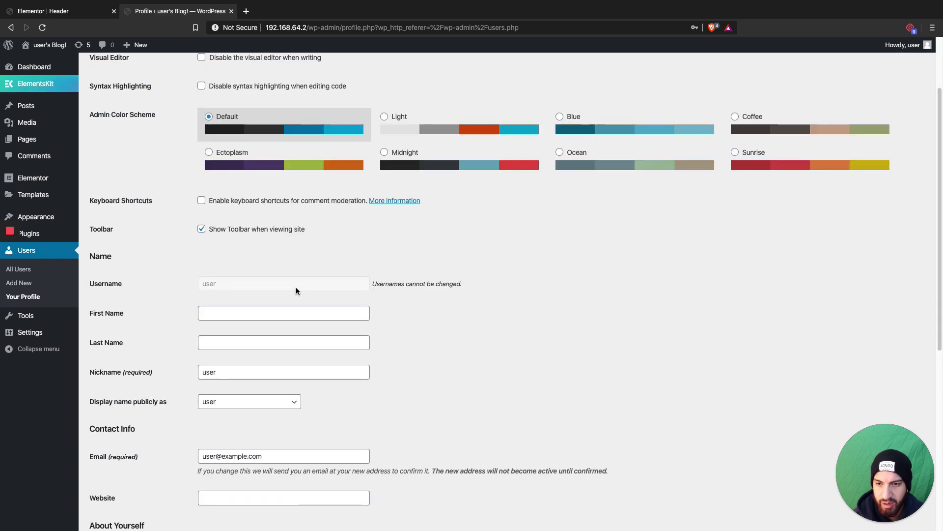
pyautogui.scroll(-5, 410, 276)
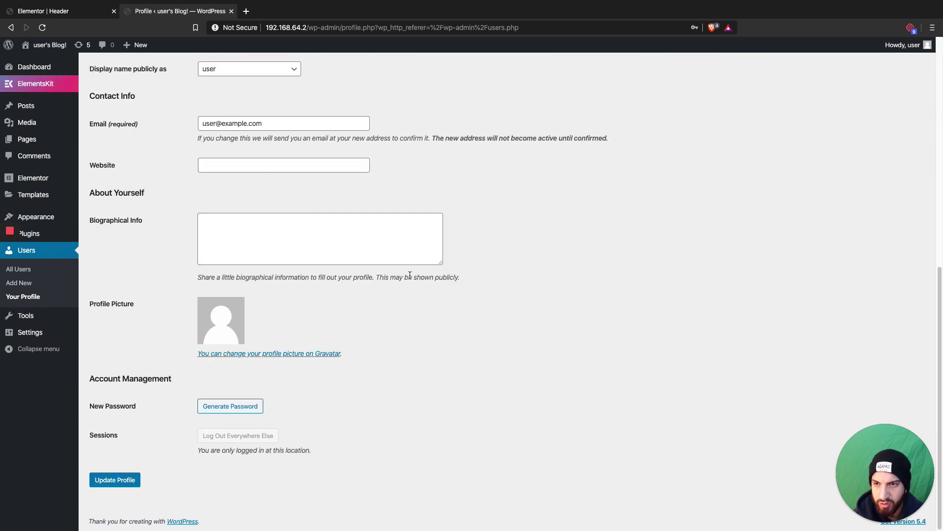
pyautogui.click(108, 487)
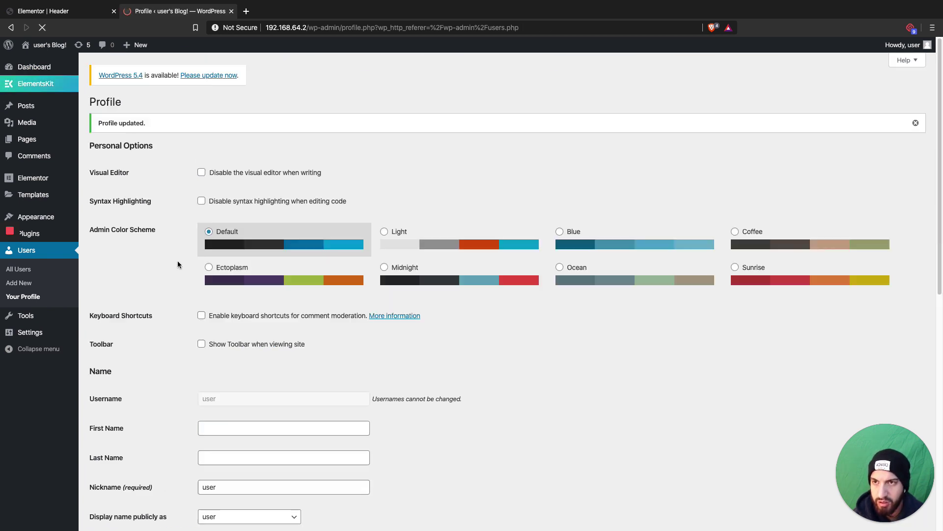
pyautogui.click(45, 59)
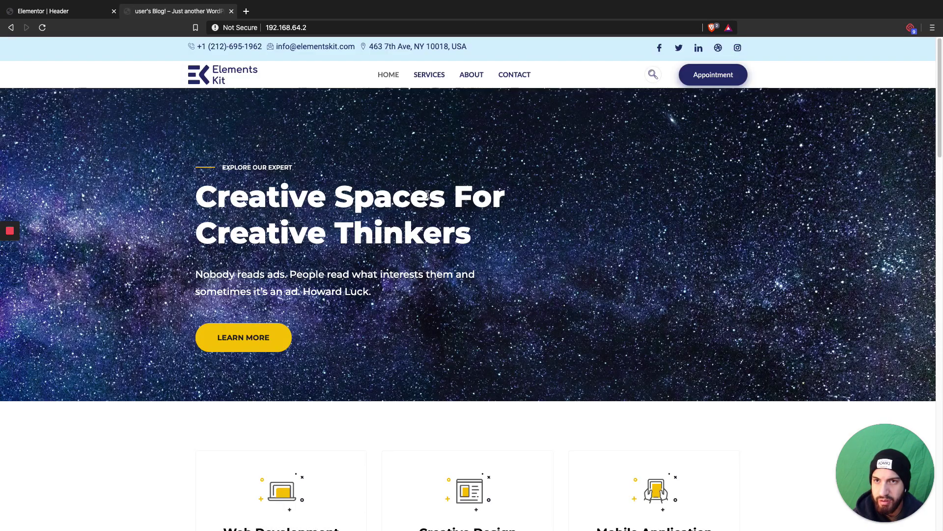
# Scroll the live home page down to the Creative Team section and back to test the sticky header.
pyautogui.scroll(-4, 423, 240)
pyautogui.scroll(4, 424, 239)
pyautogui.scroll(-15, 425, 240)
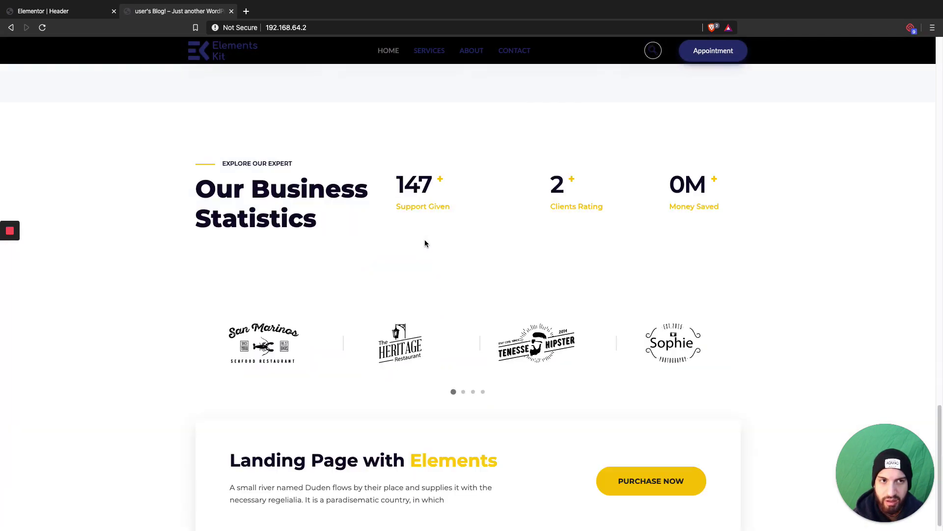
pyautogui.scroll(10, 424, 239)
pyautogui.scroll(-13, 423, 241)
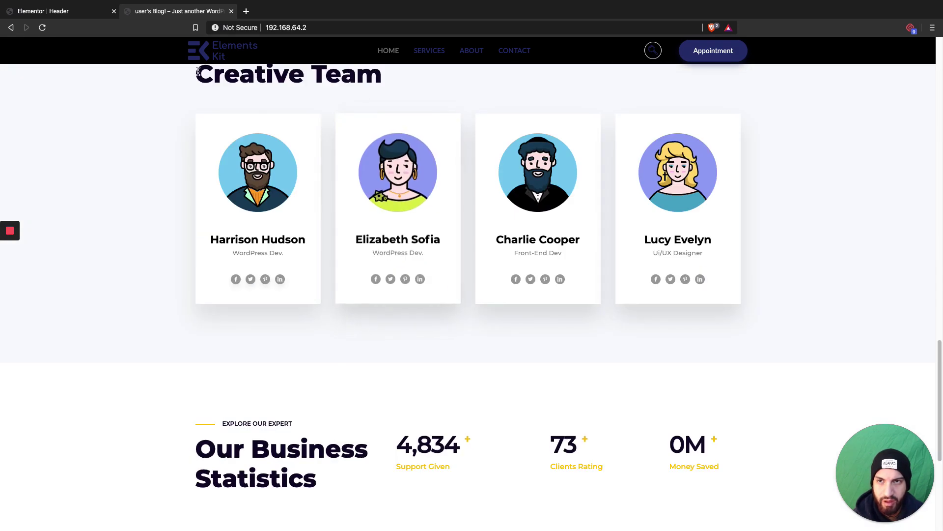
pyautogui.scroll(20, 422, 197)
pyautogui.scroll(-10, 427, 179)
pyautogui.scroll(10, 433, 178)
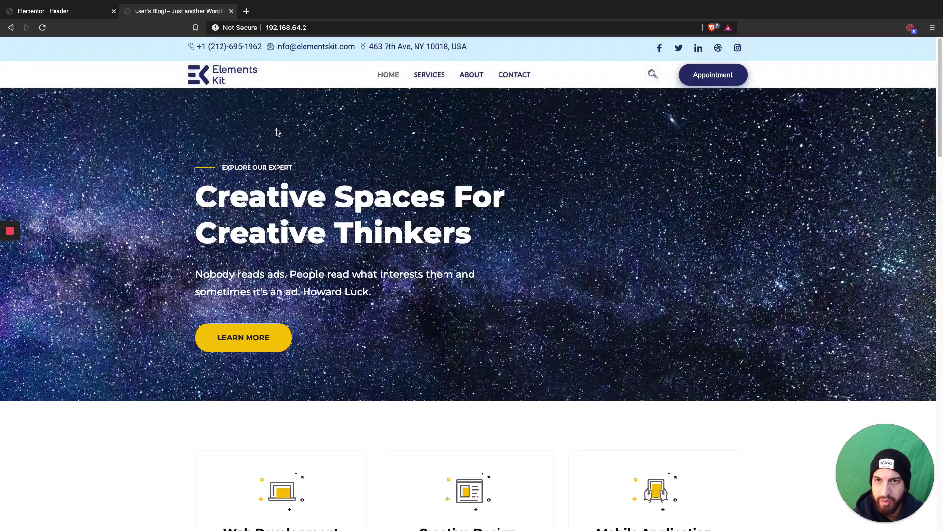
# Replace the after-scroll Header Background with Transparent Header and save the template.
pyautogui.click(65, 9)
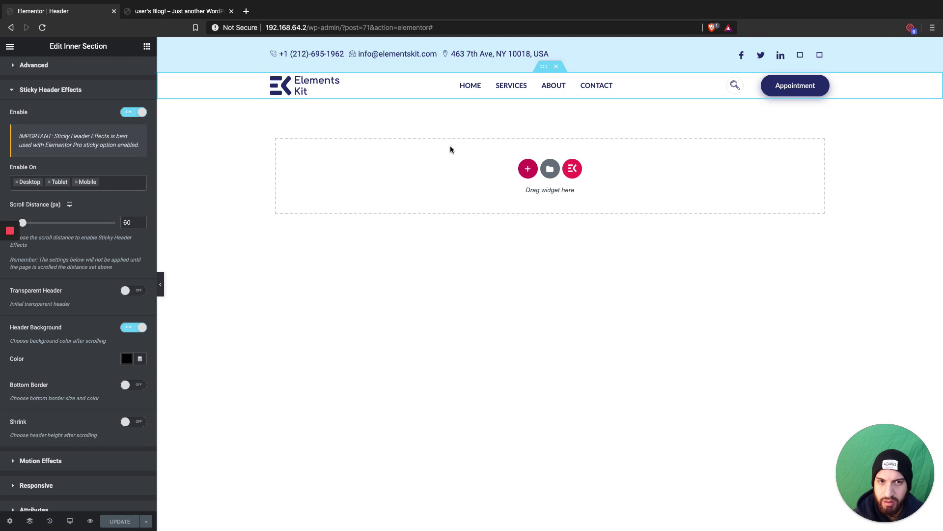
pyautogui.click(132, 329)
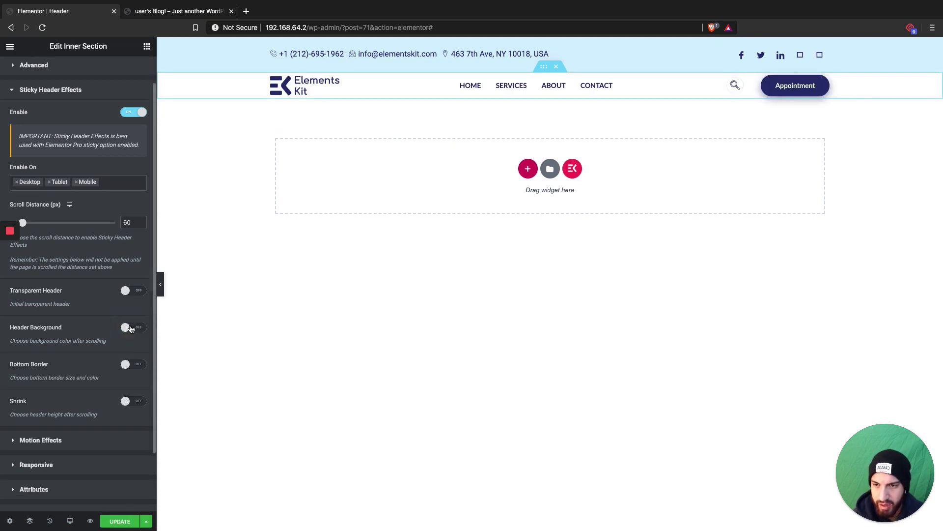
pyautogui.click(132, 293)
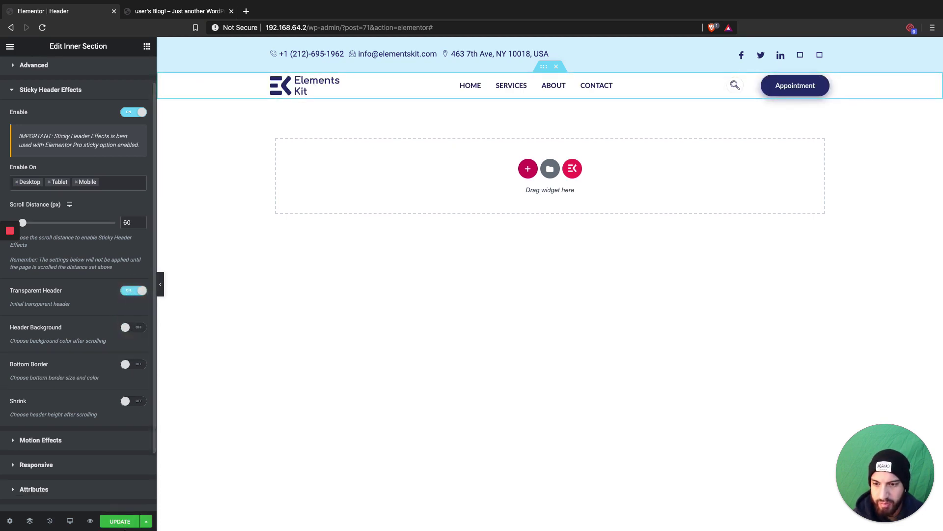
pyautogui.click(126, 523)
# Preview the transparent header on the home page, then return to the Elementor editor.
pyautogui.click(90, 520)
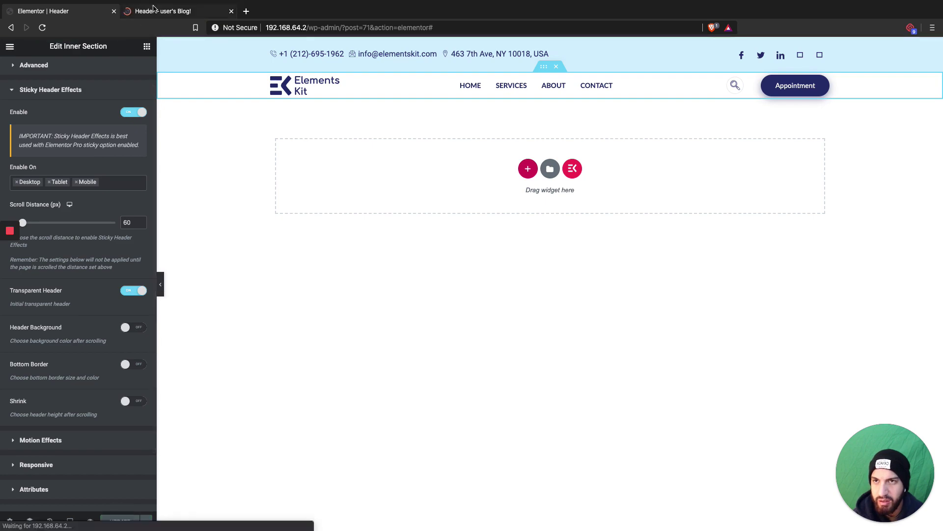
pyautogui.click(390, 75)
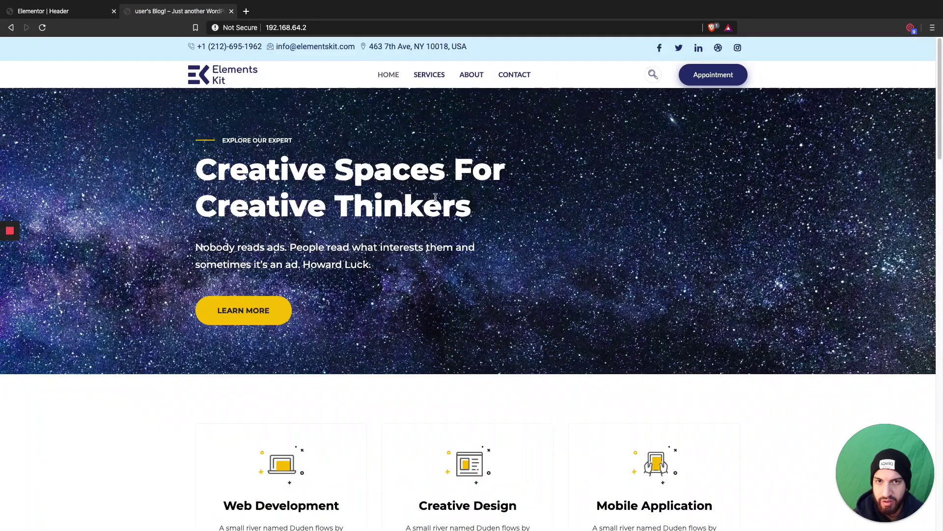
pyautogui.click(53, 15)
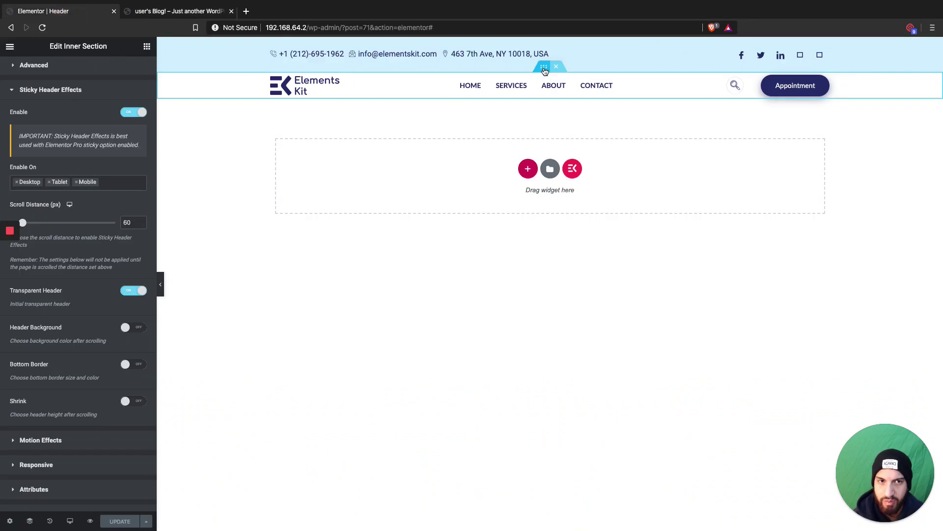
pyautogui.scroll(2, 87, 154)
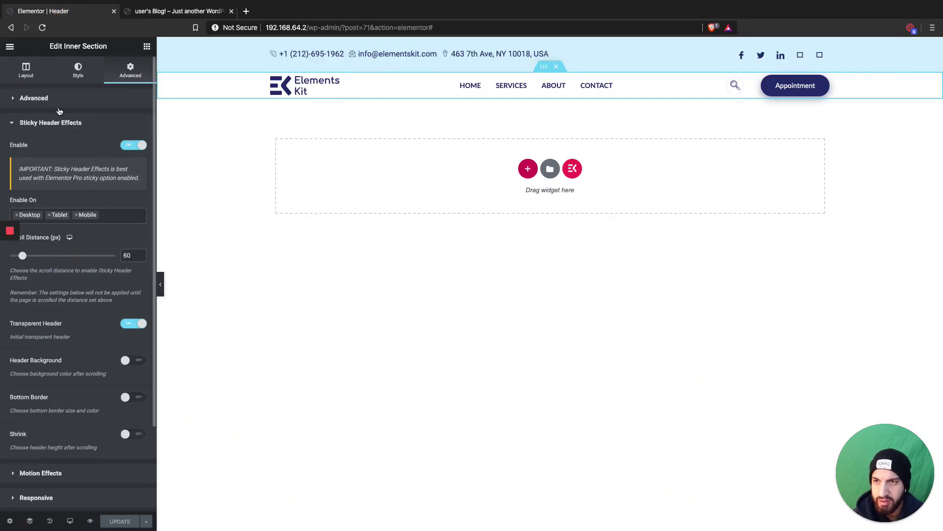
# Clear the header section's background colour so it becomes transparent, and save the header.
pyautogui.click(78, 69)
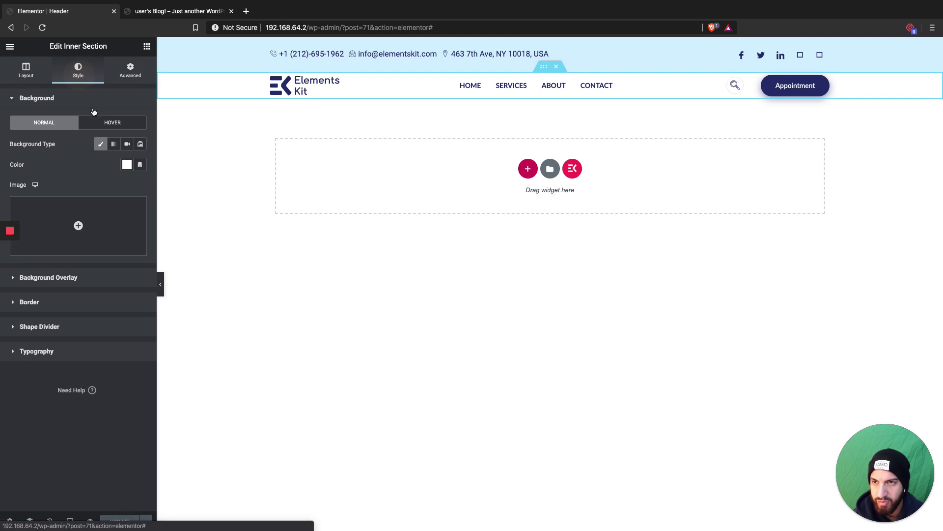
pyautogui.click(127, 165)
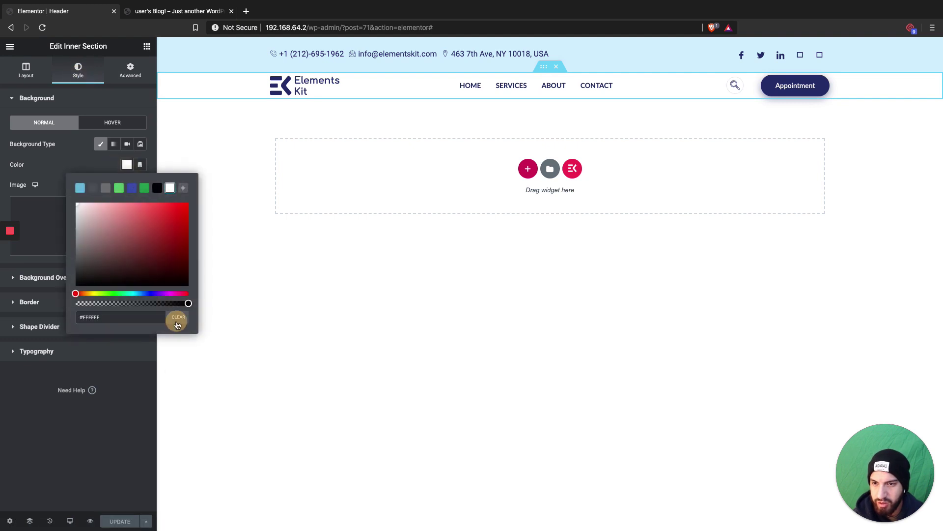
pyautogui.click(177, 325)
pyautogui.click(120, 521)
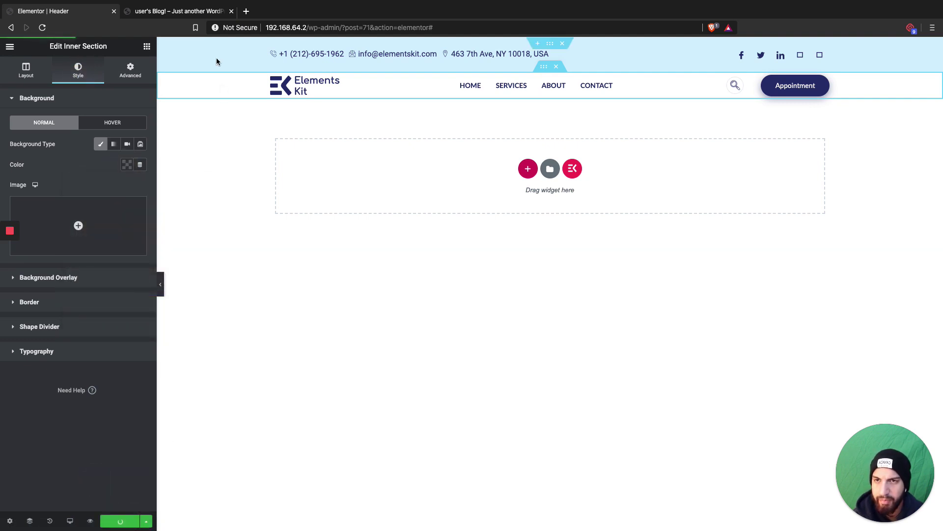
# Reload the live site, scroll the homepage to check the transparent header, then return to the editor.
pyautogui.click(177, 11)
pyautogui.press('super+r')
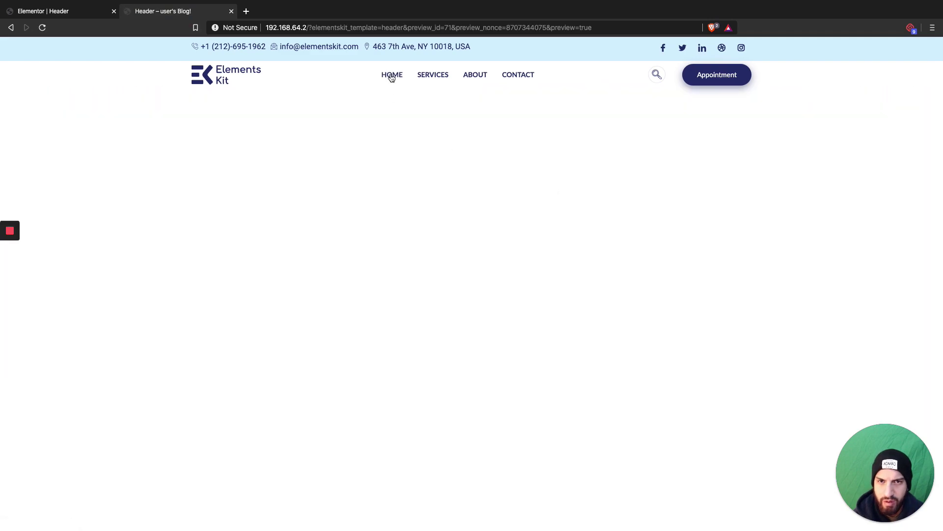
pyautogui.click(391, 75)
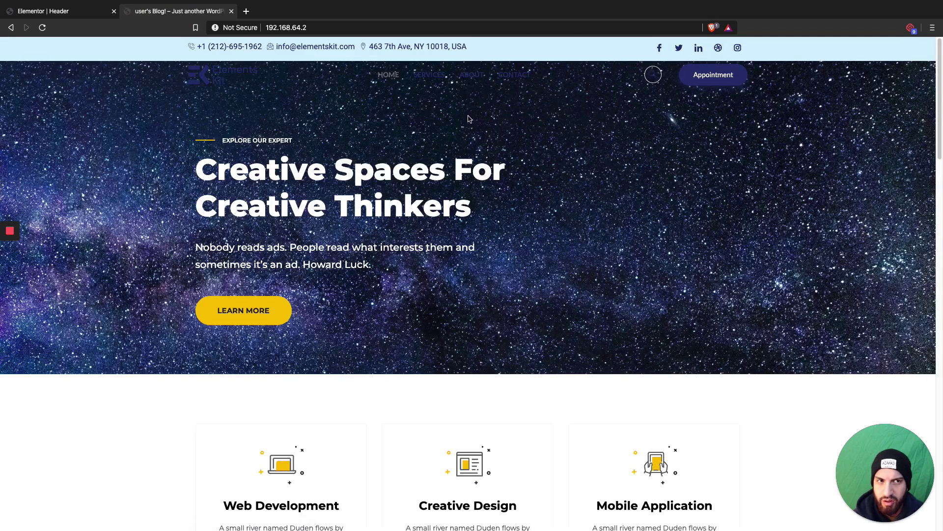
pyautogui.scroll(-6, 469, 119)
pyautogui.scroll(6, 469, 119)
pyautogui.scroll(-18, 530, 187)
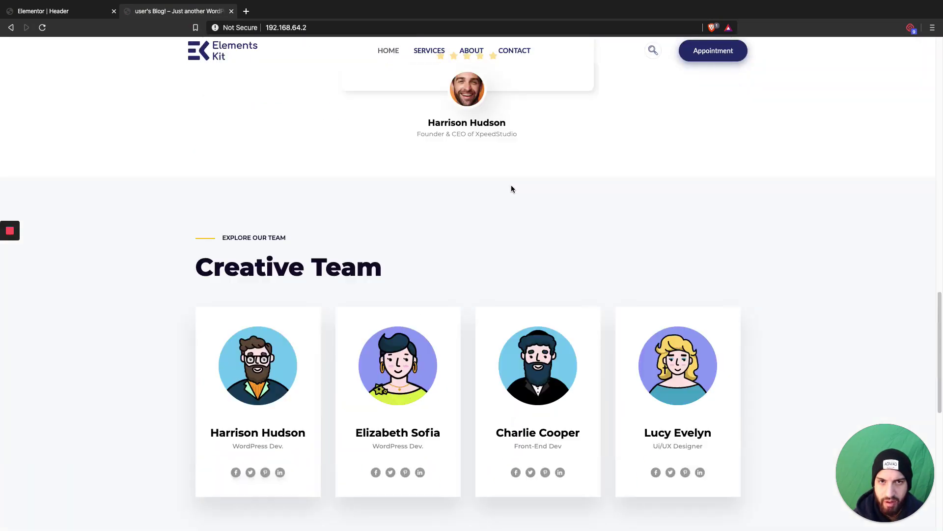
pyautogui.scroll(15, 511, 189)
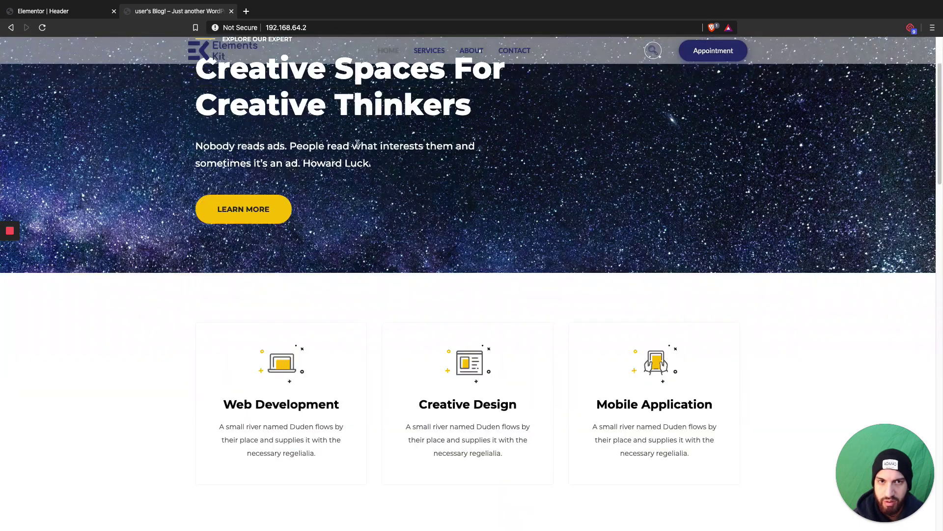
pyautogui.scroll(-2, 431, 184)
pyautogui.scroll(-2, 505, 166)
pyautogui.scroll(6, 506, 166)
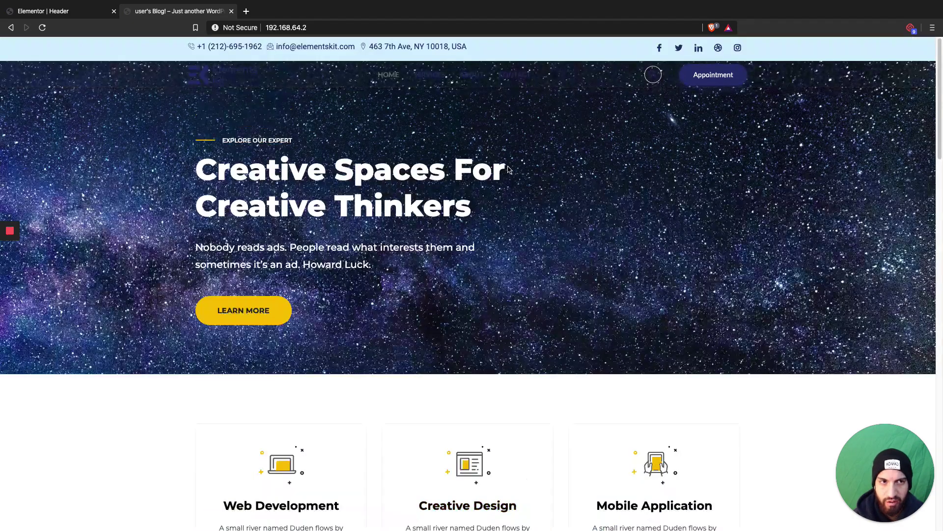
pyautogui.scroll(-4, 509, 164)
pyautogui.scroll(4, 509, 164)
pyautogui.click(94, 11)
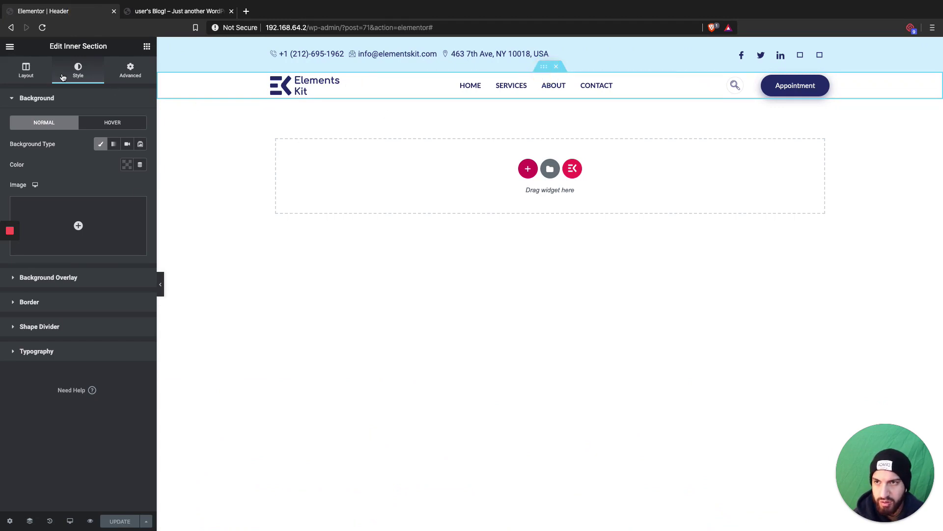
# Enable the Sticky Header Effects header background and set its colour to the white preset.
pyautogui.click(123, 70)
pyautogui.click(48, 279)
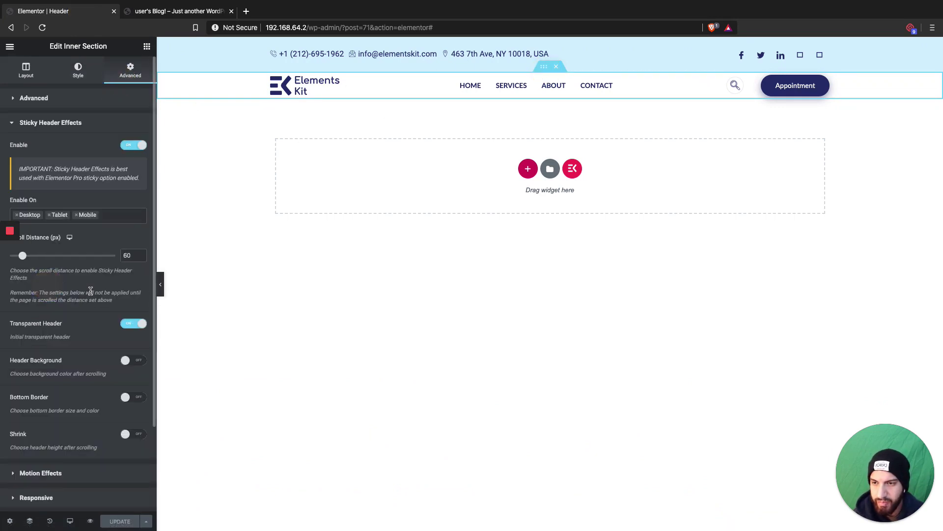
pyautogui.click(129, 361)
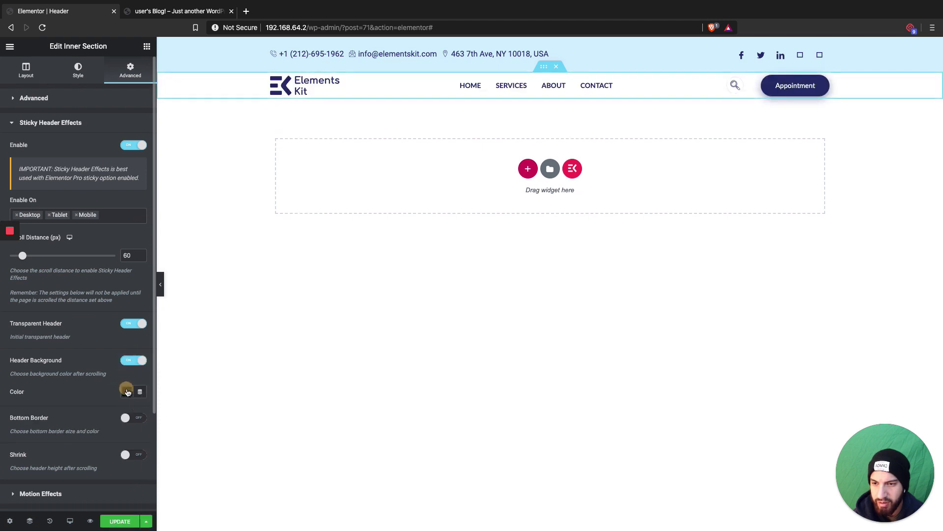
pyautogui.click(127, 392)
pyautogui.click(169, 239)
pyautogui.click(37, 248)
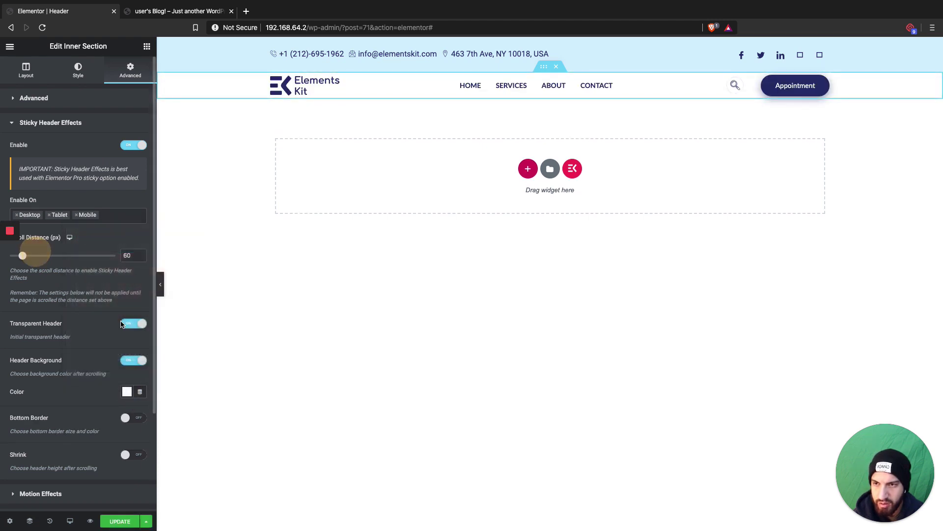
pyautogui.scroll(-1, 74, 320)
# Preview the homepage and scroll to test that the header turns white after scrolling.
pyautogui.click(90, 521)
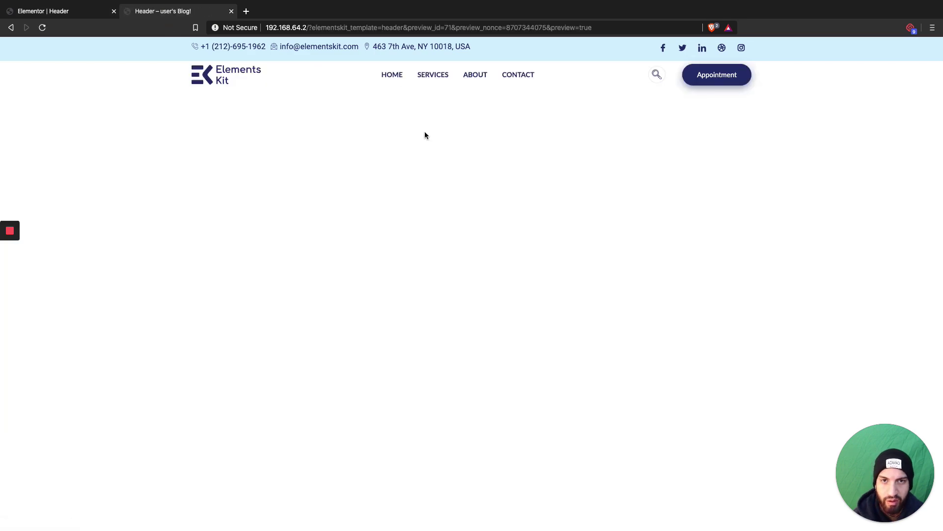
pyautogui.click(389, 79)
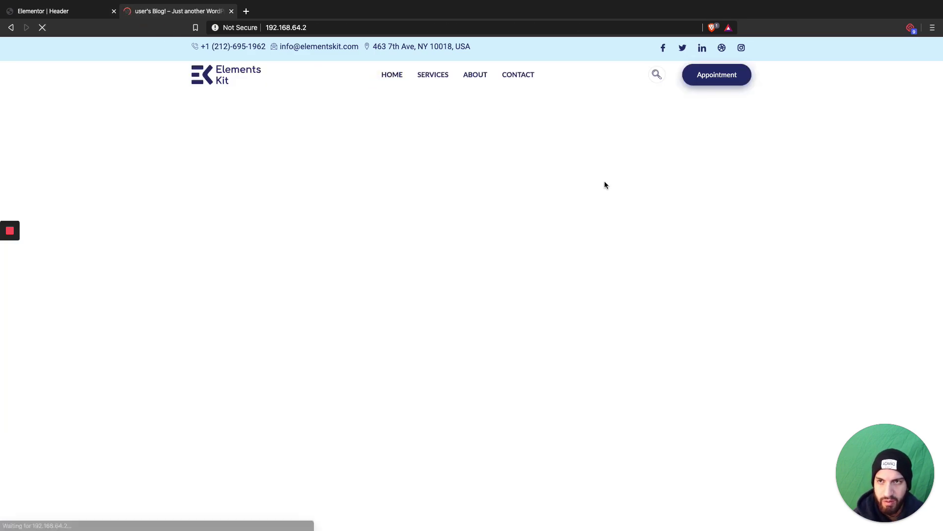
pyautogui.scroll(-12, 604, 181)
pyautogui.scroll(13, 604, 179)
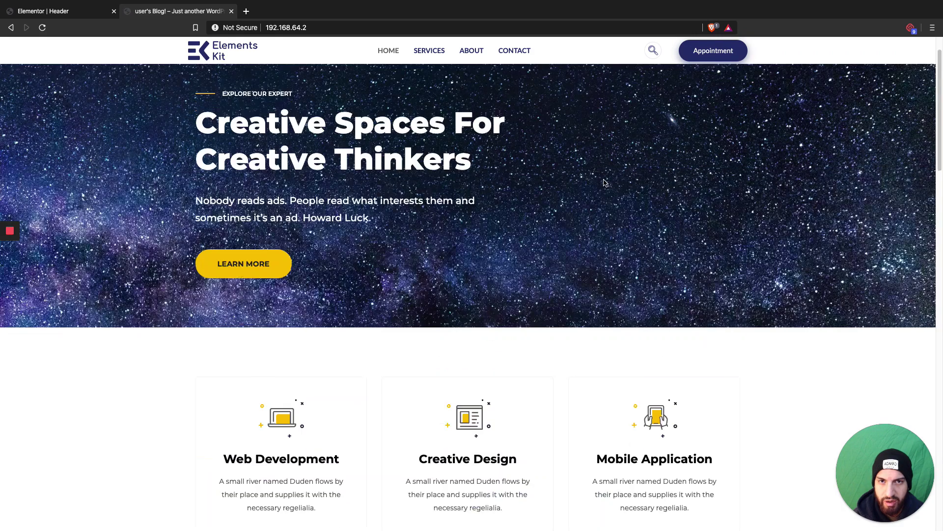
pyautogui.scroll(-6, 604, 179)
pyautogui.scroll(-5, 603, 179)
pyautogui.scroll(9, 499, 156)
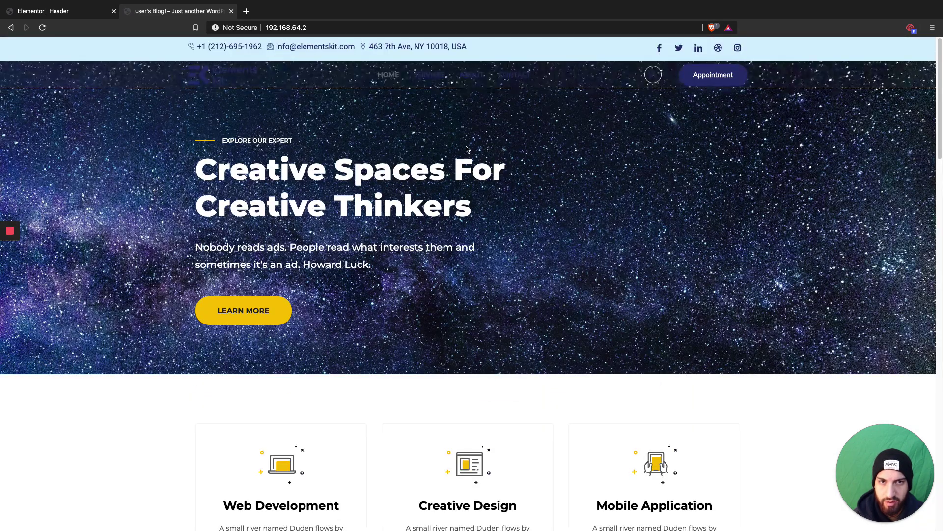
# Set the nav menu's item text colour to the white preset, then select the logo and open History.
pyautogui.click(93, 13)
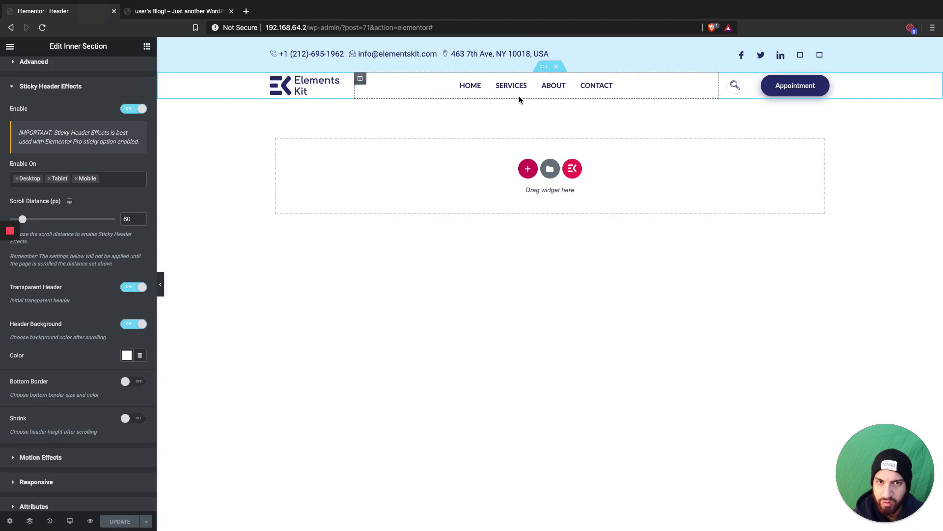
pyautogui.click(648, 90)
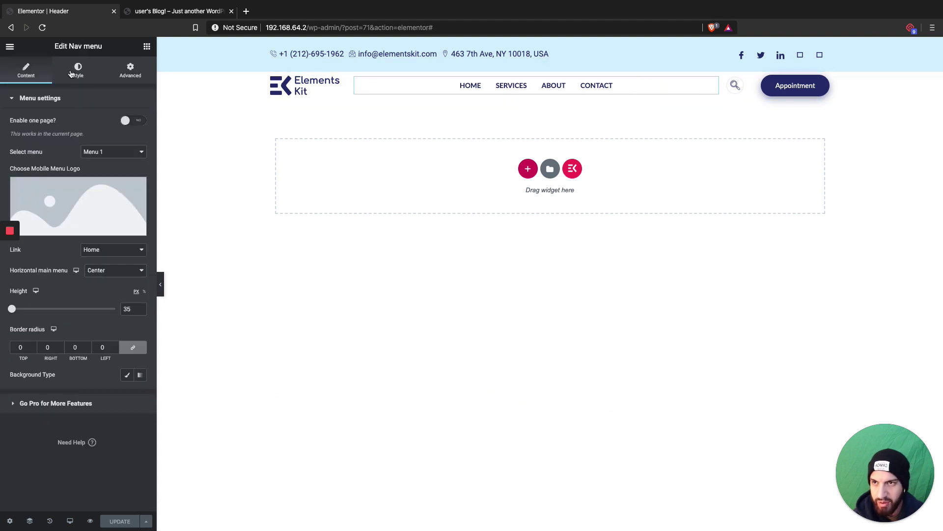
pyautogui.click(71, 74)
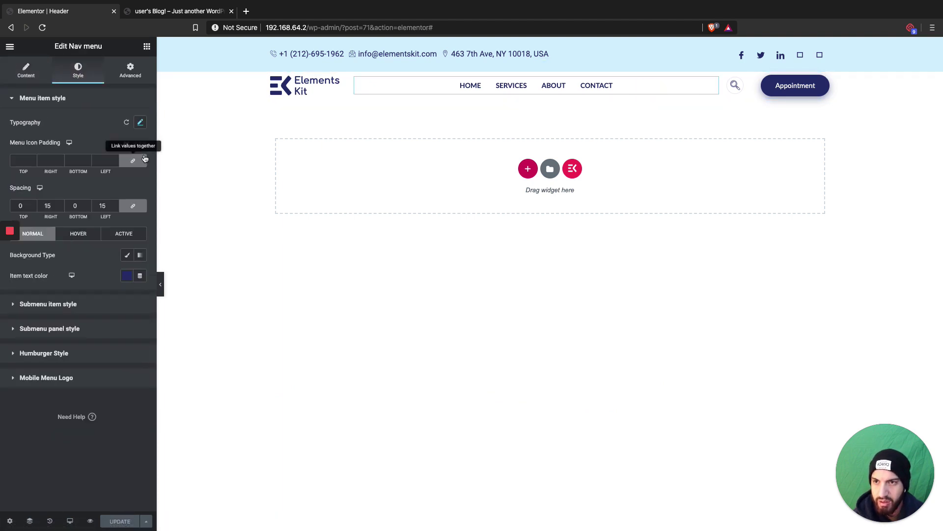
pyautogui.click(126, 276)
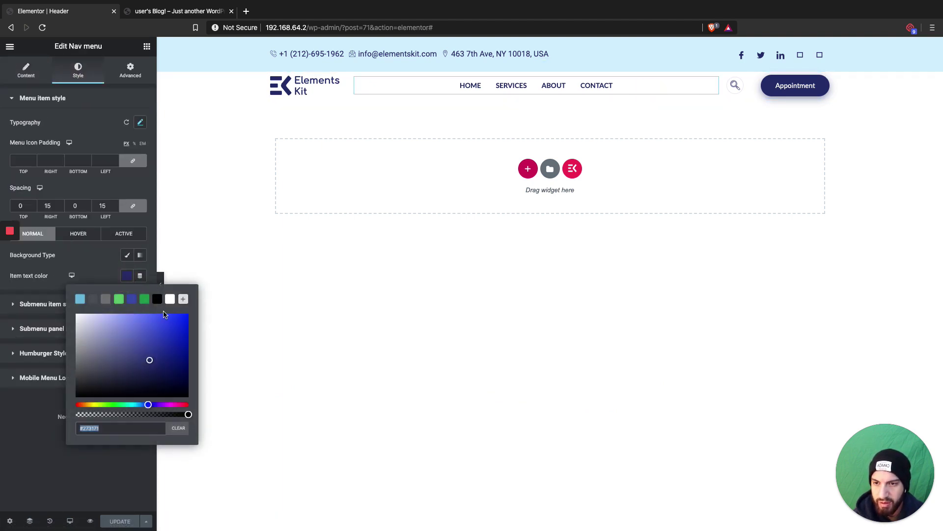
pyautogui.click(170, 299)
pyautogui.click(59, 255)
pyautogui.click(308, 88)
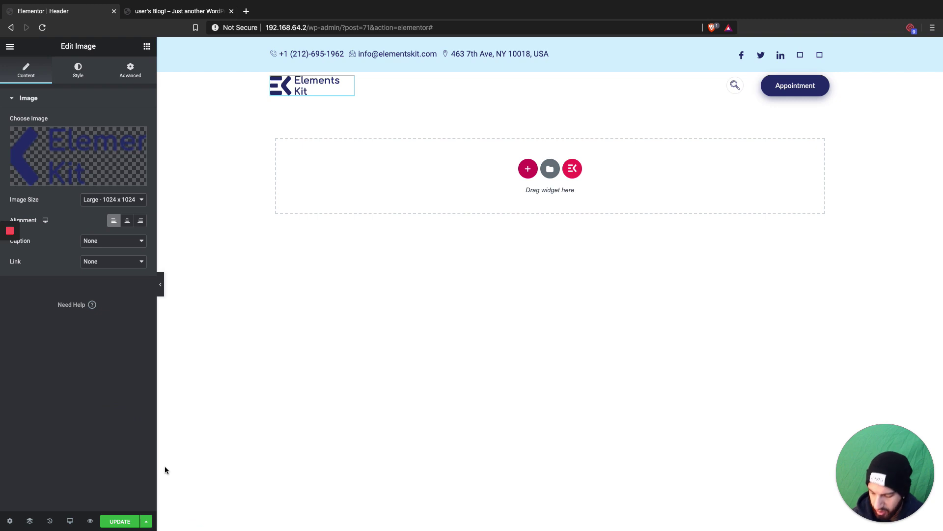
pyautogui.hotkey('ctrl', 'shift', 'h')
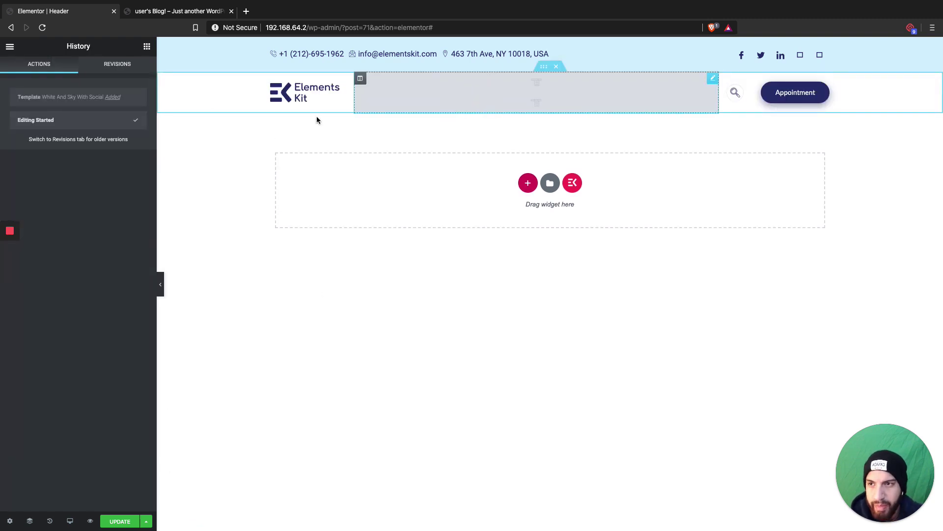
# Preview the nav menu changes in a new tab, close it, and open the menu's Select menu list.
pyautogui.click(600, 109)
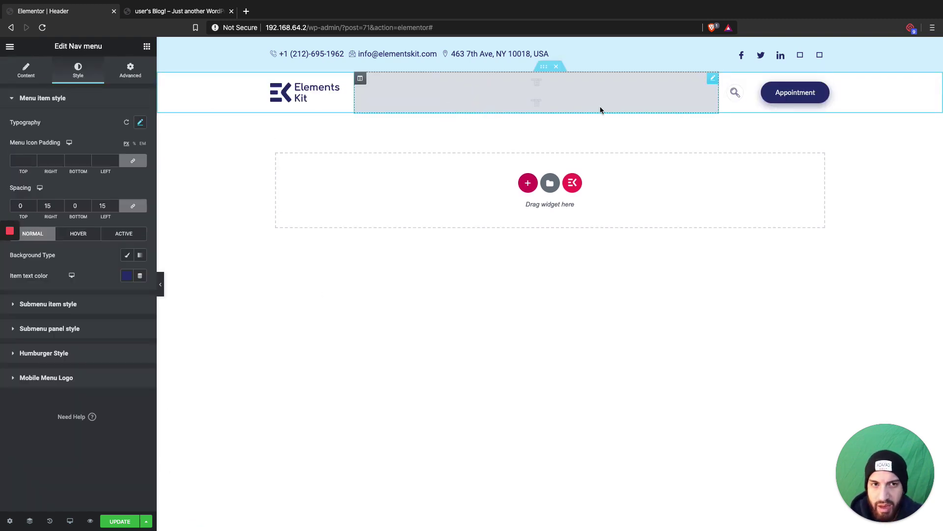
pyautogui.click(90, 521)
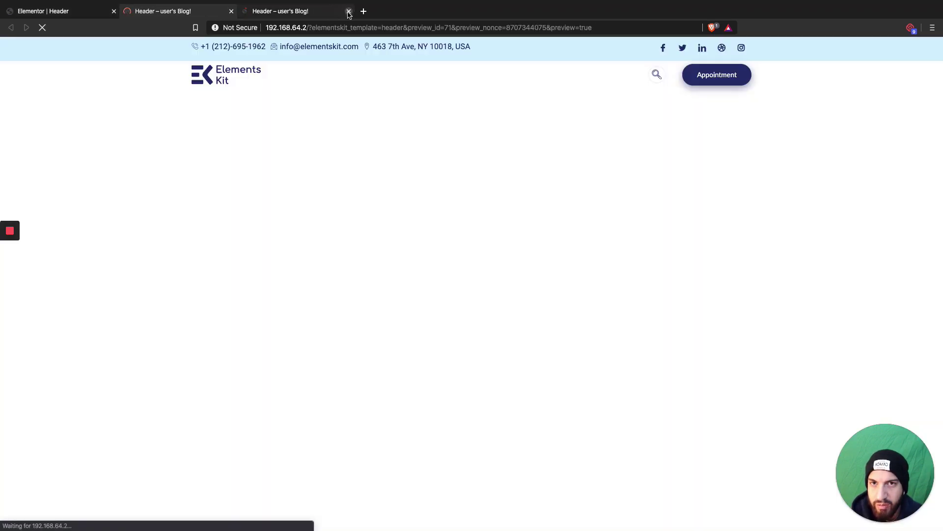
pyautogui.click(348, 11)
pyautogui.click(85, 10)
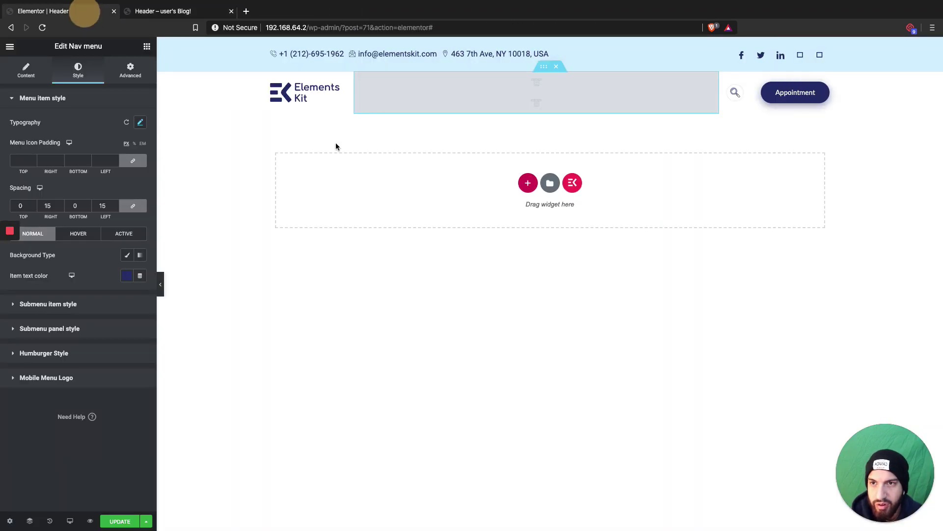
pyautogui.click(38, 79)
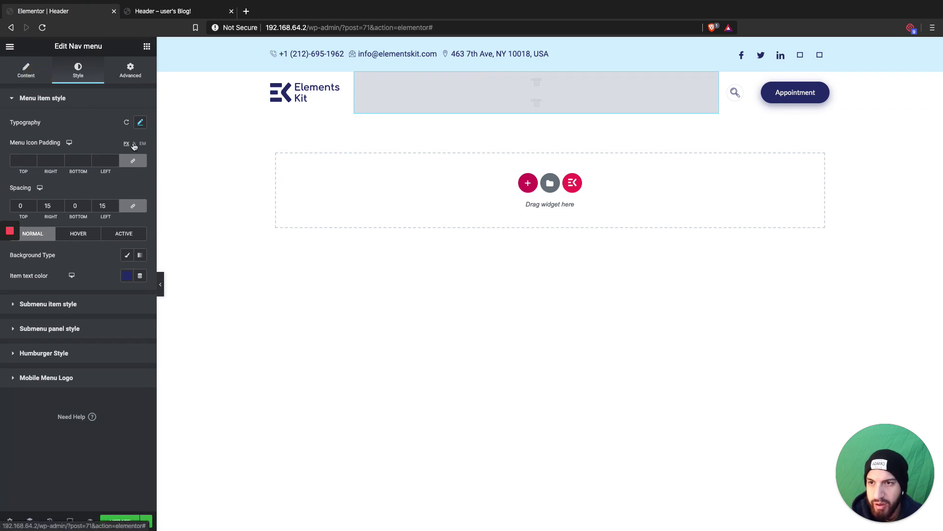
pyautogui.click(113, 152)
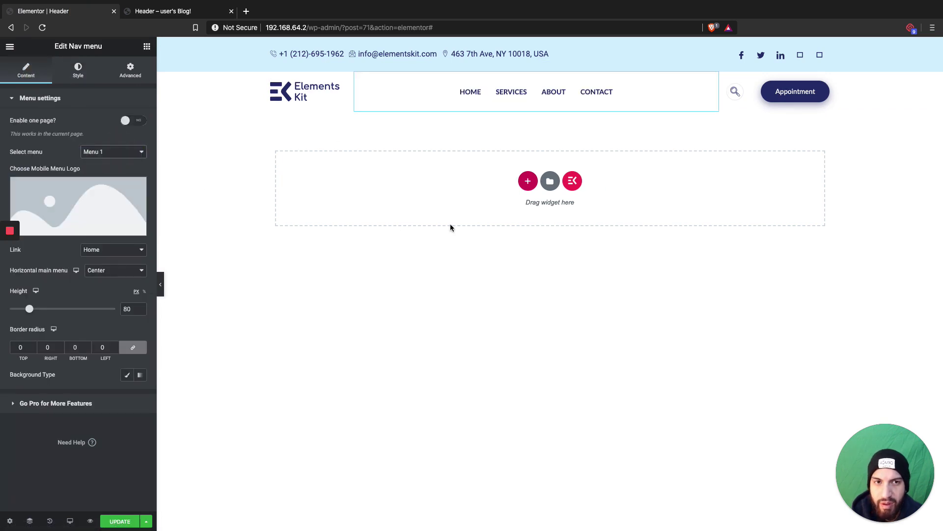